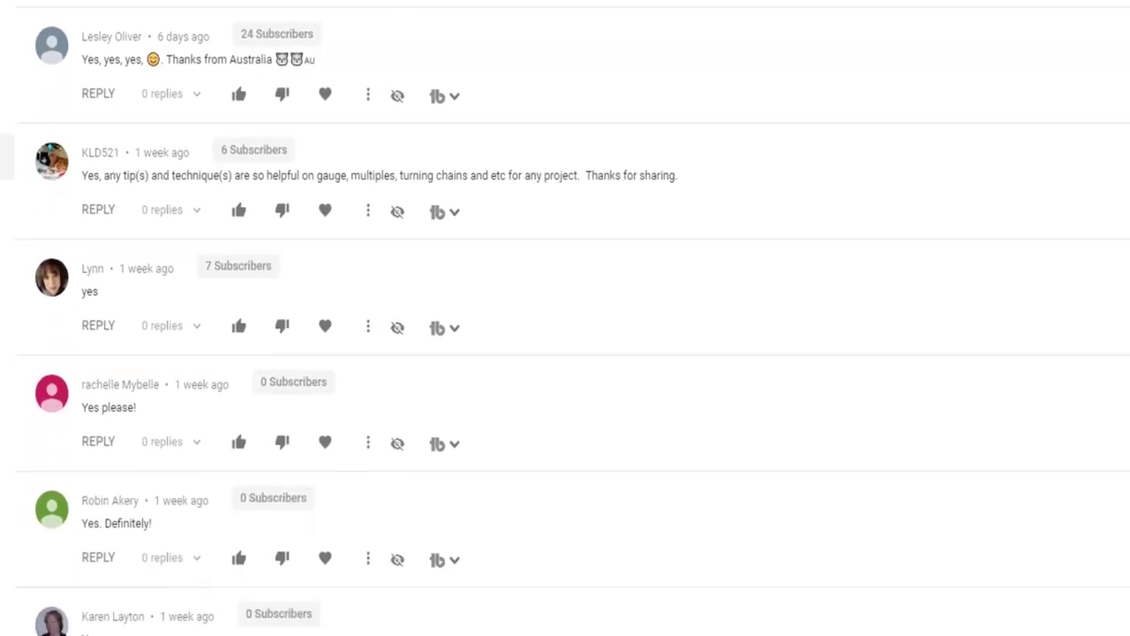
scroll(565, 318, down, 5)
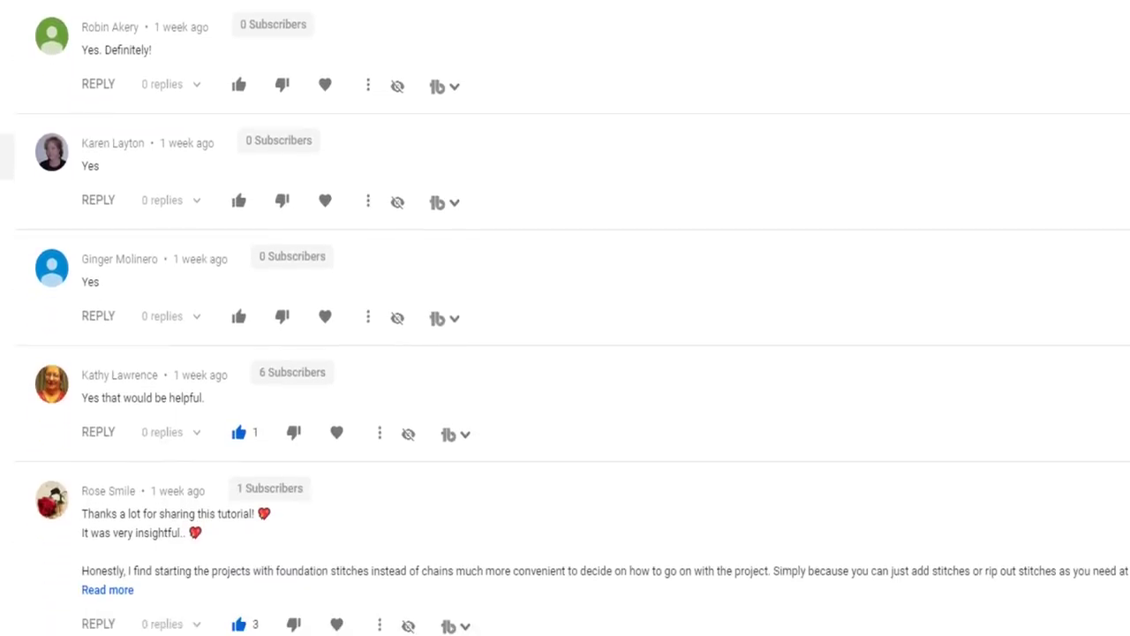
scroll(565, 318, down, 4)
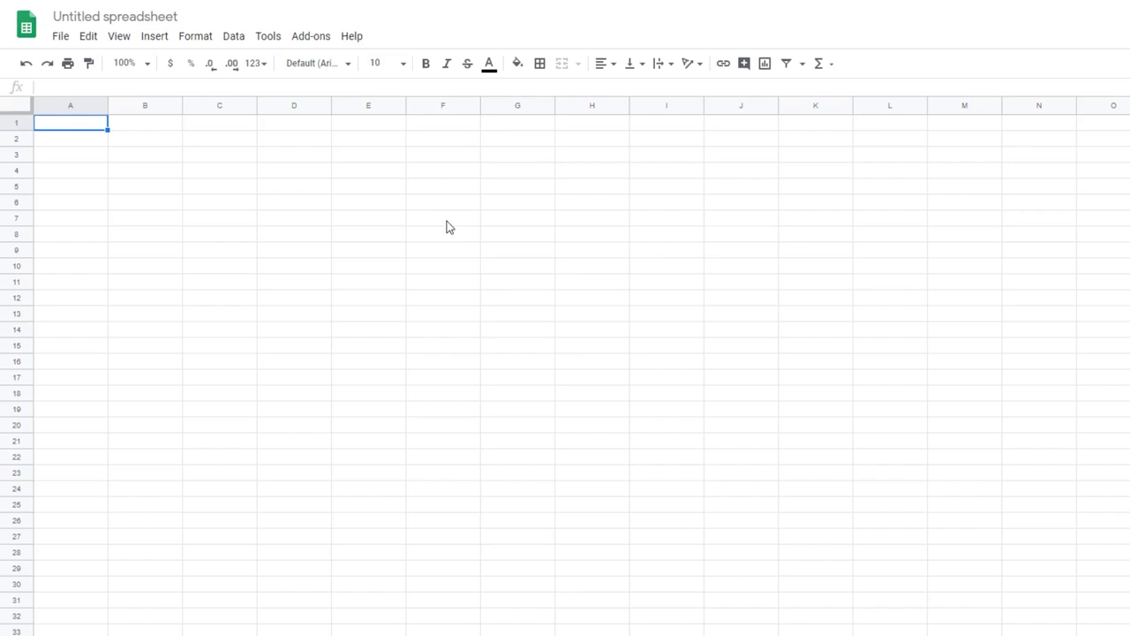
Rename the untitled spreadsheet as "Pattern Grading"
click(131, 17)
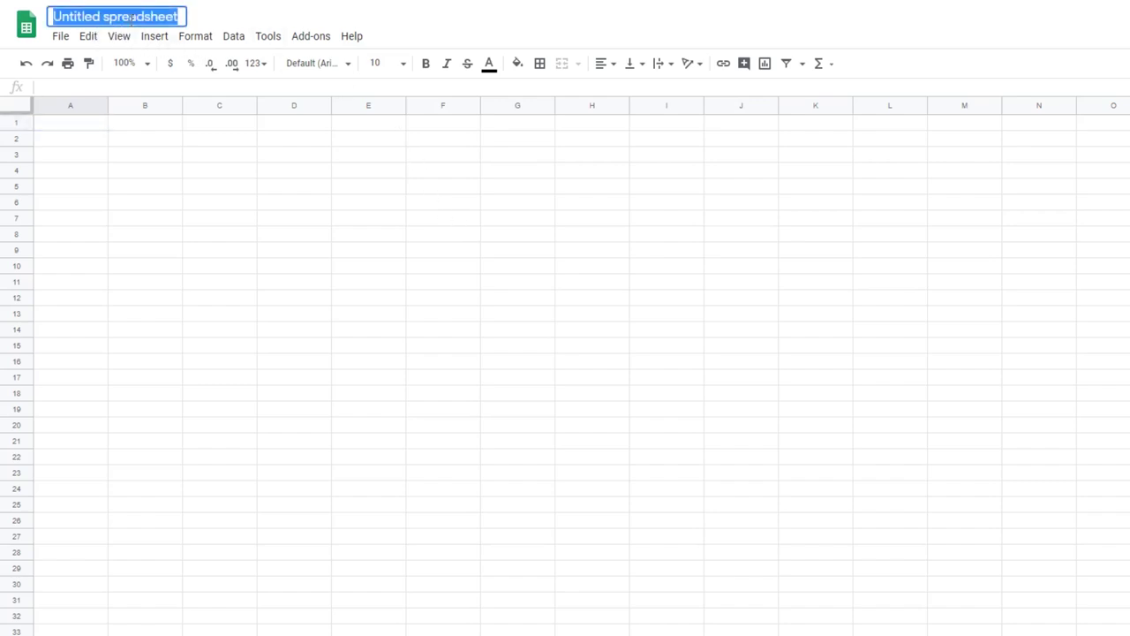
text(Pattern )
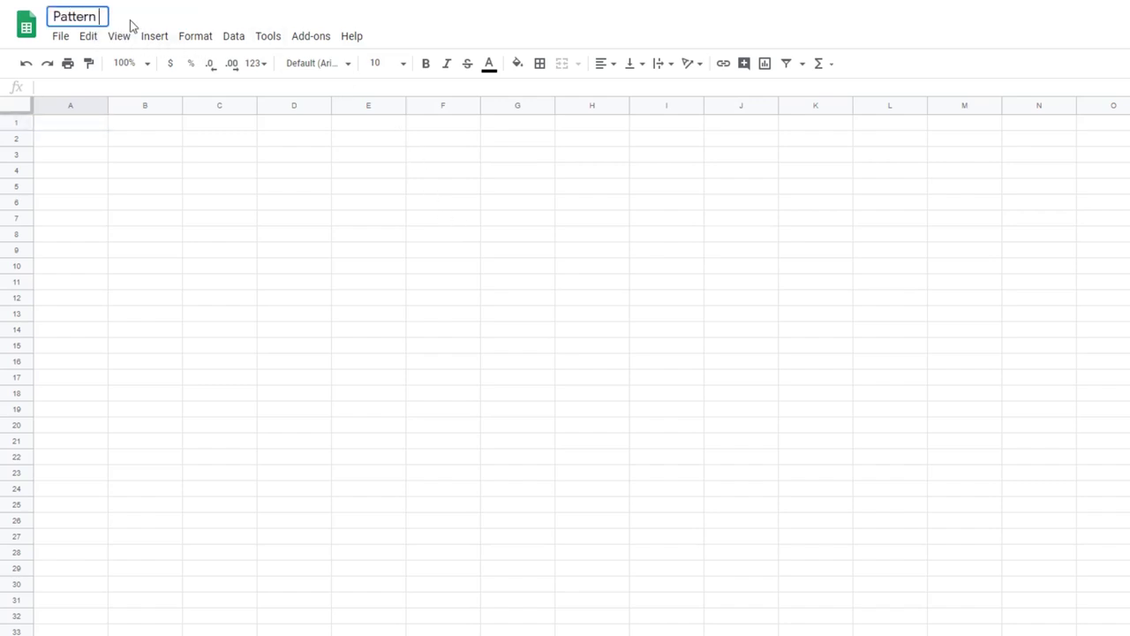
text(Grading)
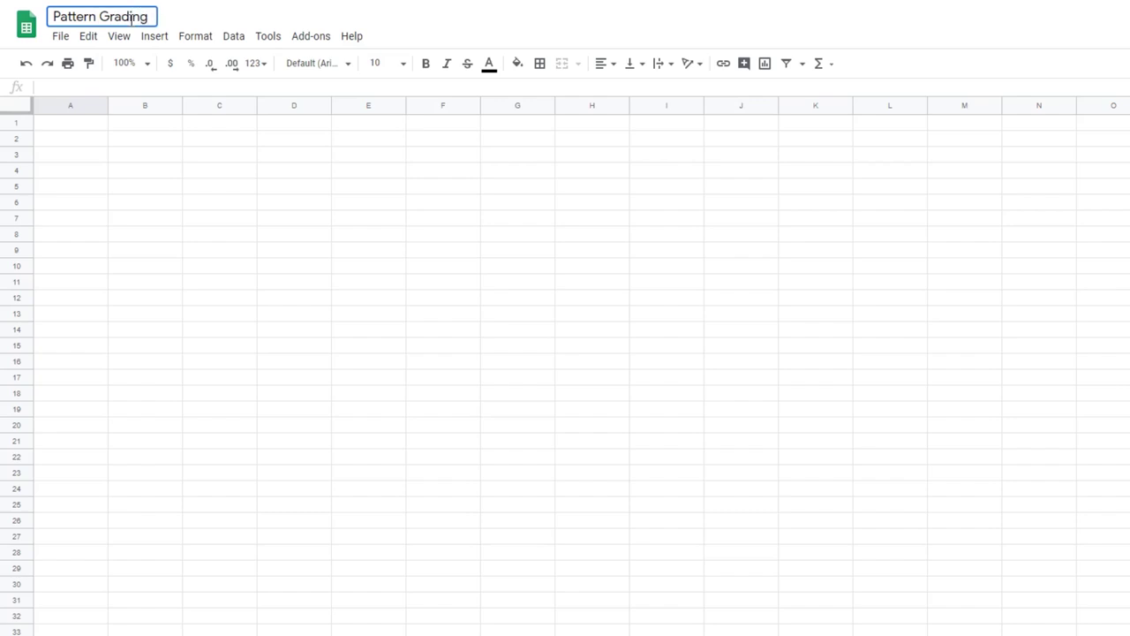
key(Return)
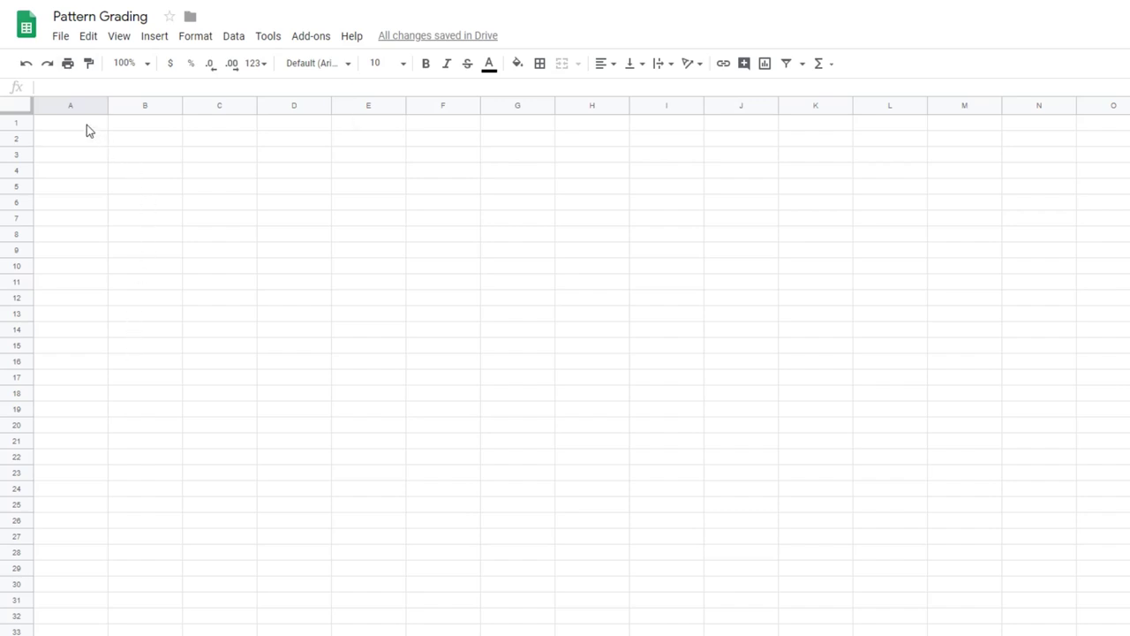
Merge cells A1:C1 and enter the heading "Width" in the merged cell
drag(87, 125, 212, 128)
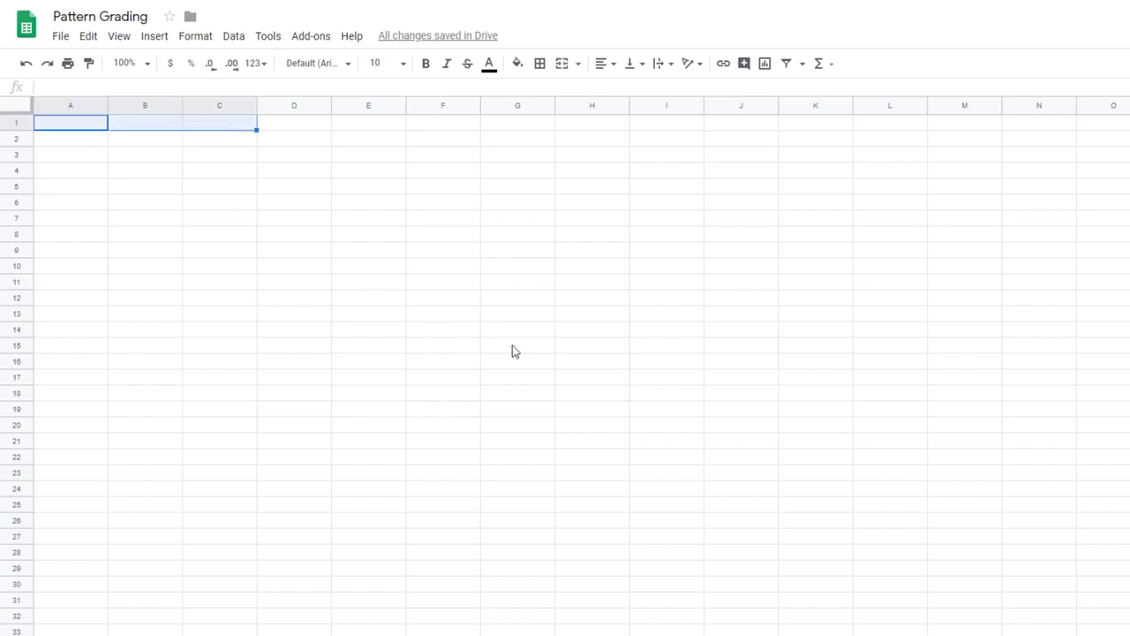
click(562, 64)
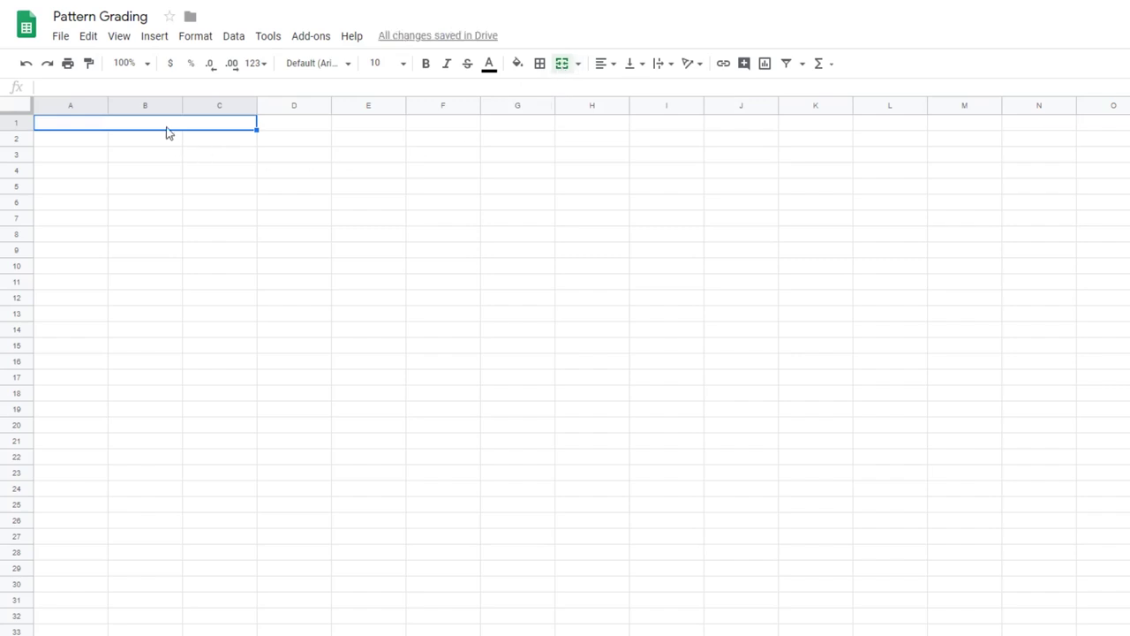
text(Width)
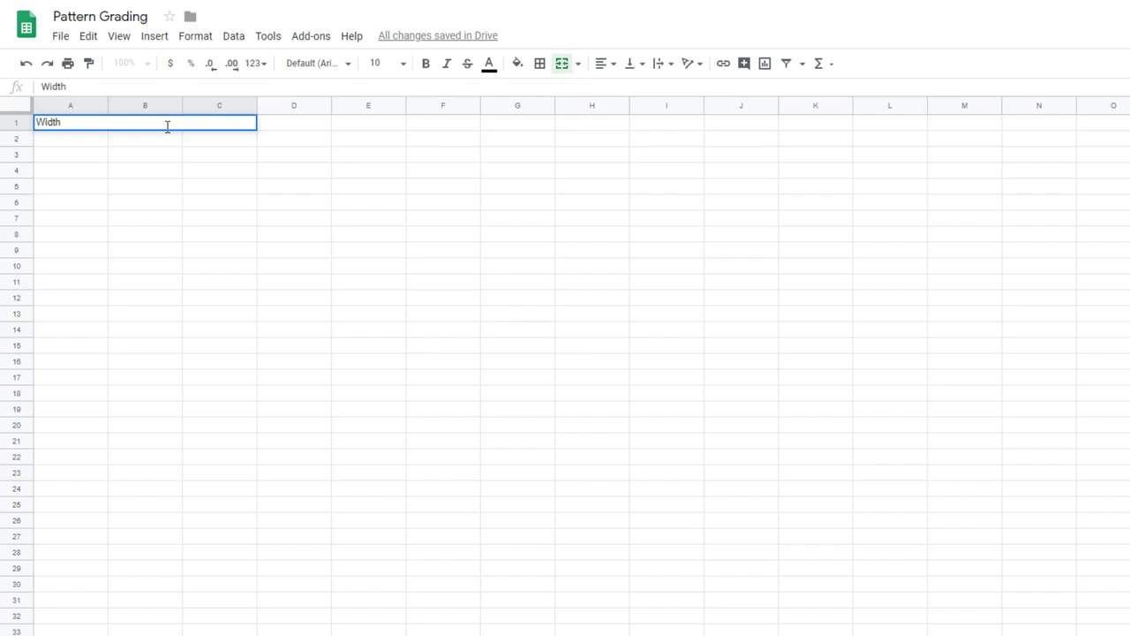
key(Return)
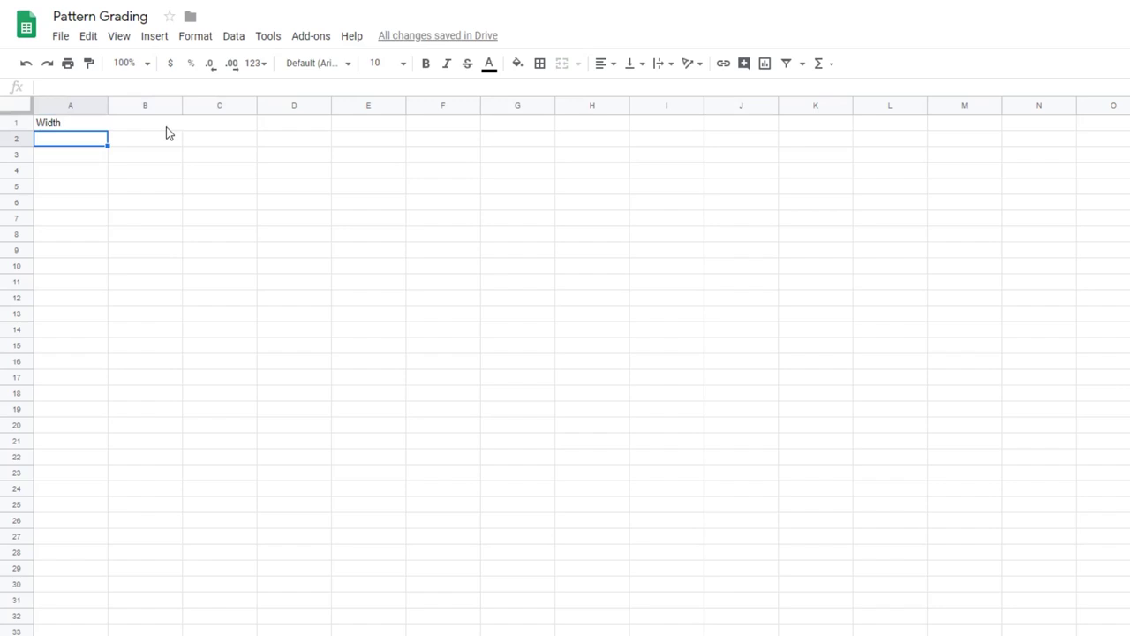
Enter the column headers "# stitches", "measures" and "stitches per inch" in cells A2 to C2
text(#)
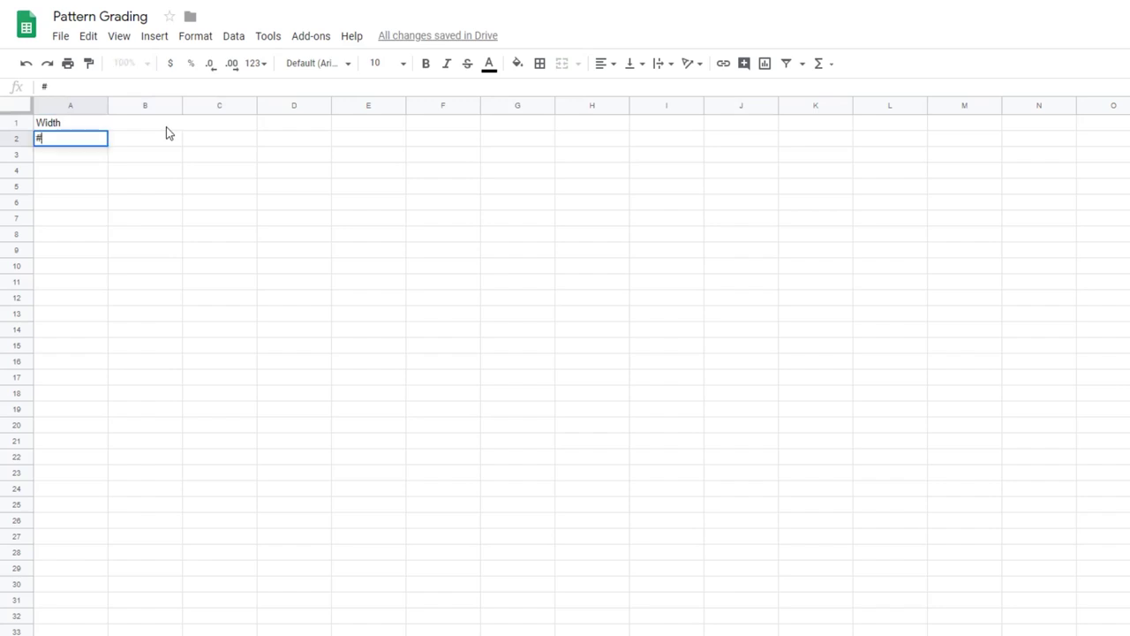
text( stitches)
click(168, 134)
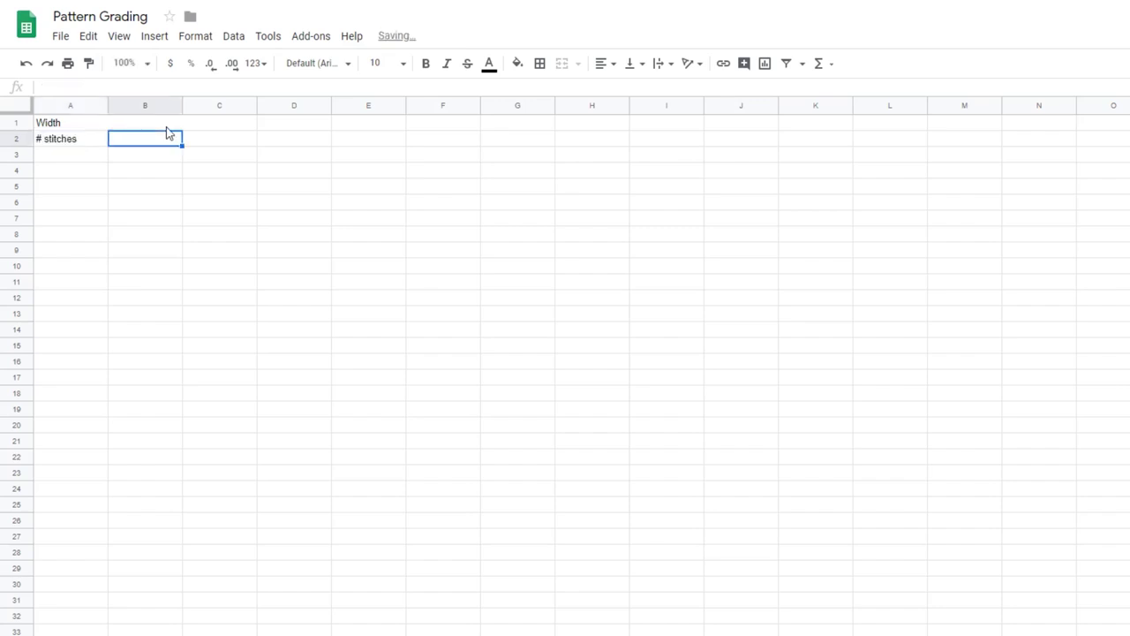
text(measures)
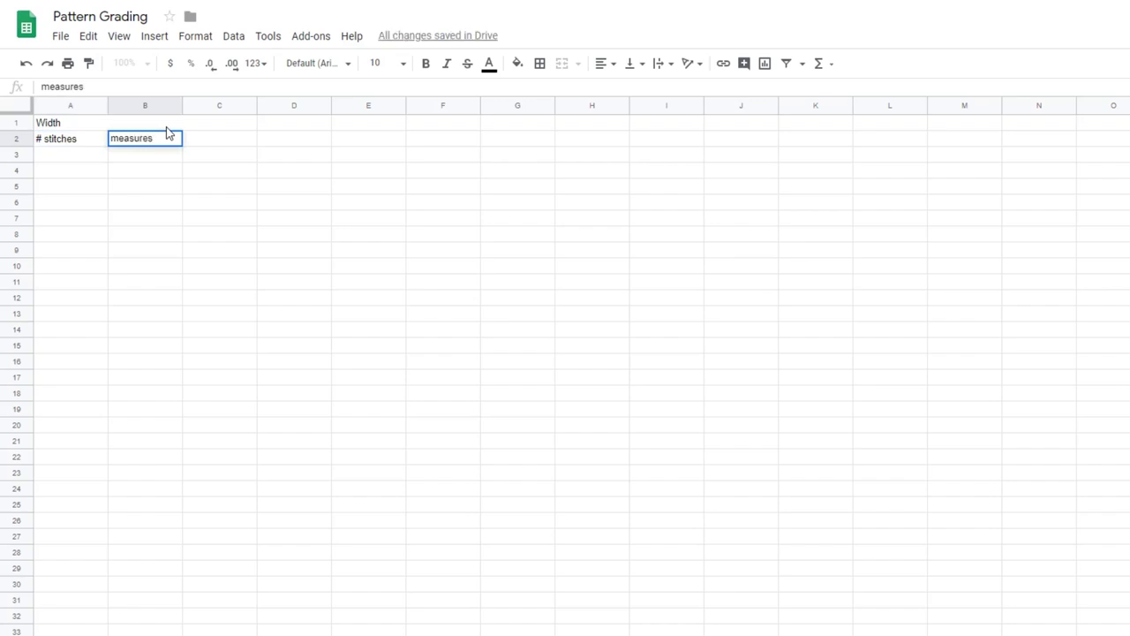
key(Tab)
text(stitcher)
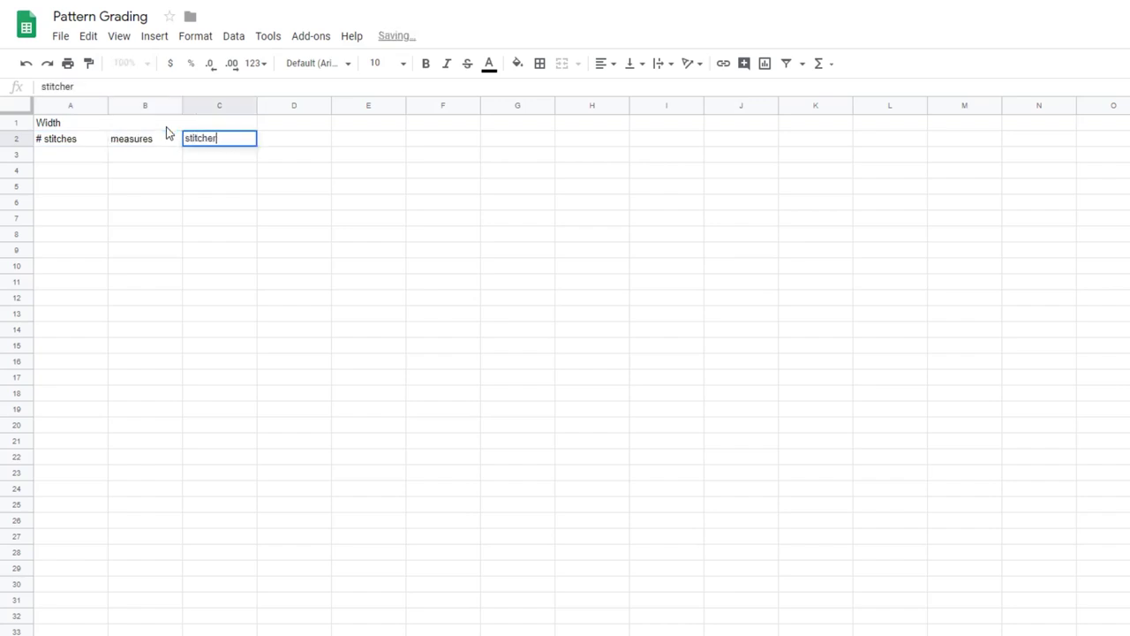
key(BackSpace)
text(s per )
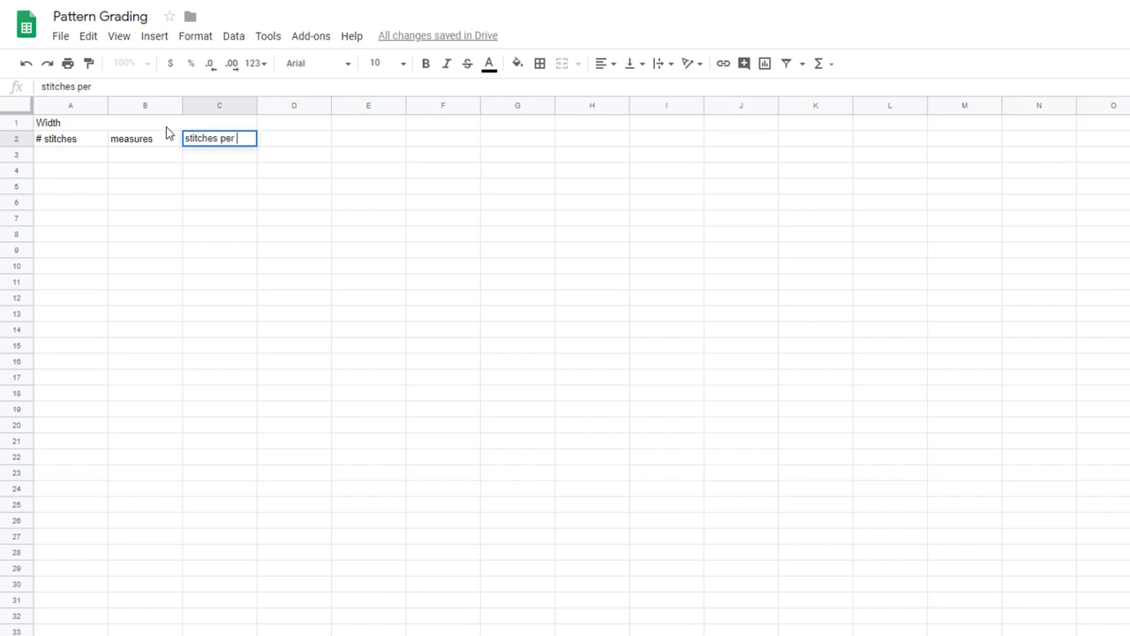
text(inch)
key(Return)
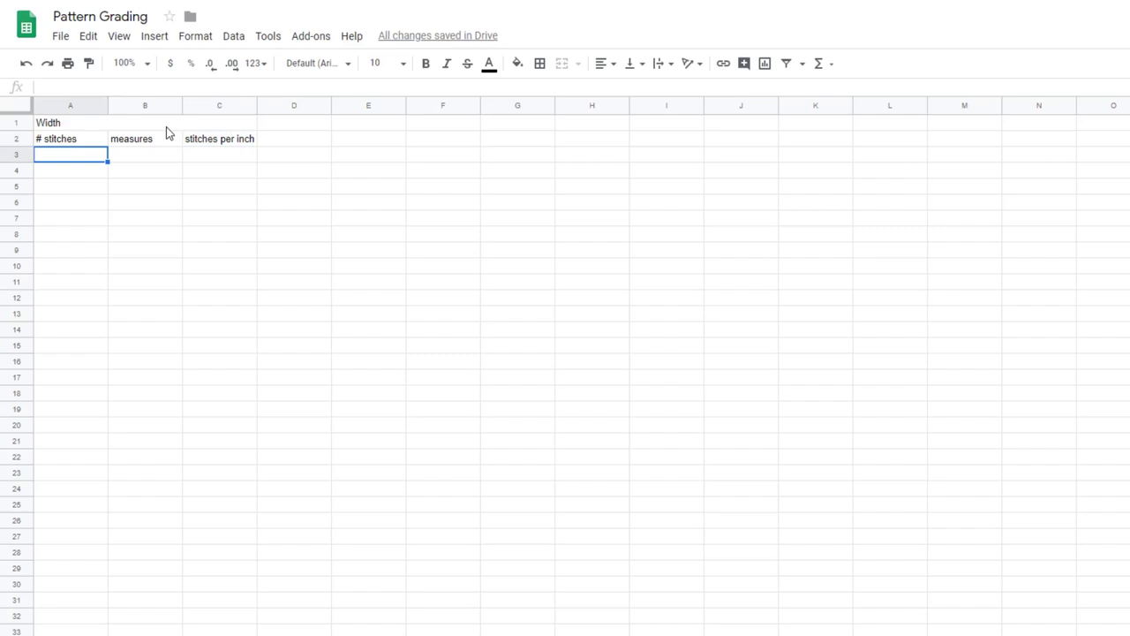
Format the "Width" heading as centered, bold text with font size 14
click(98, 126)
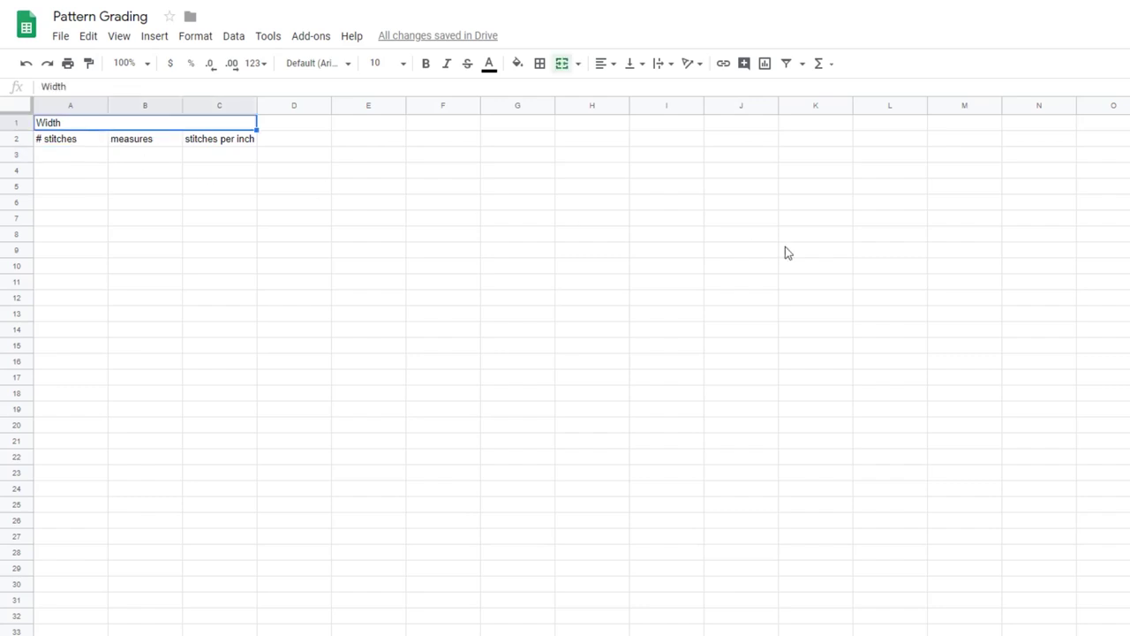
click(605, 64)
click(622, 89)
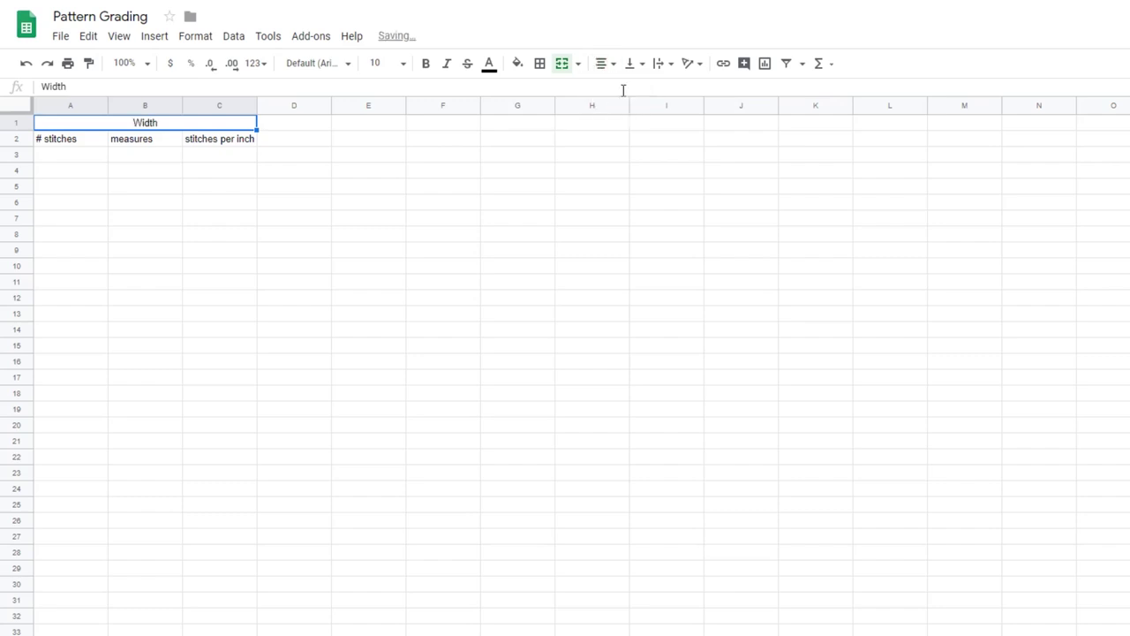
click(427, 67)
click(403, 64)
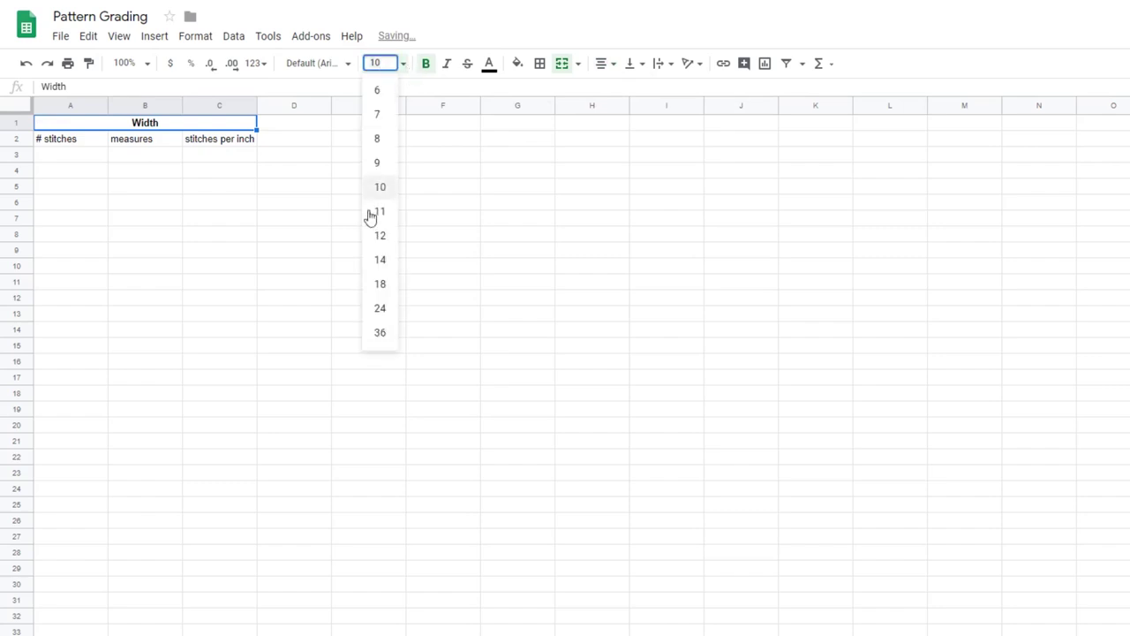
click(378, 262)
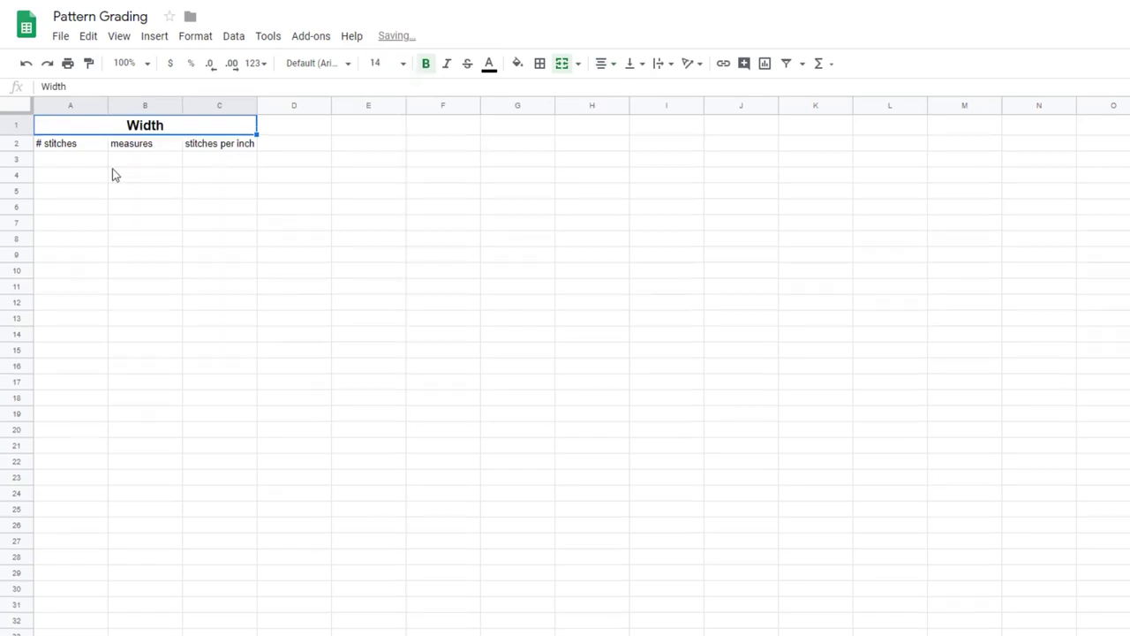
Center and bold the headers in A2:C2, and widen column C slightly to fit "stitches per inch"
drag(78, 146, 199, 147)
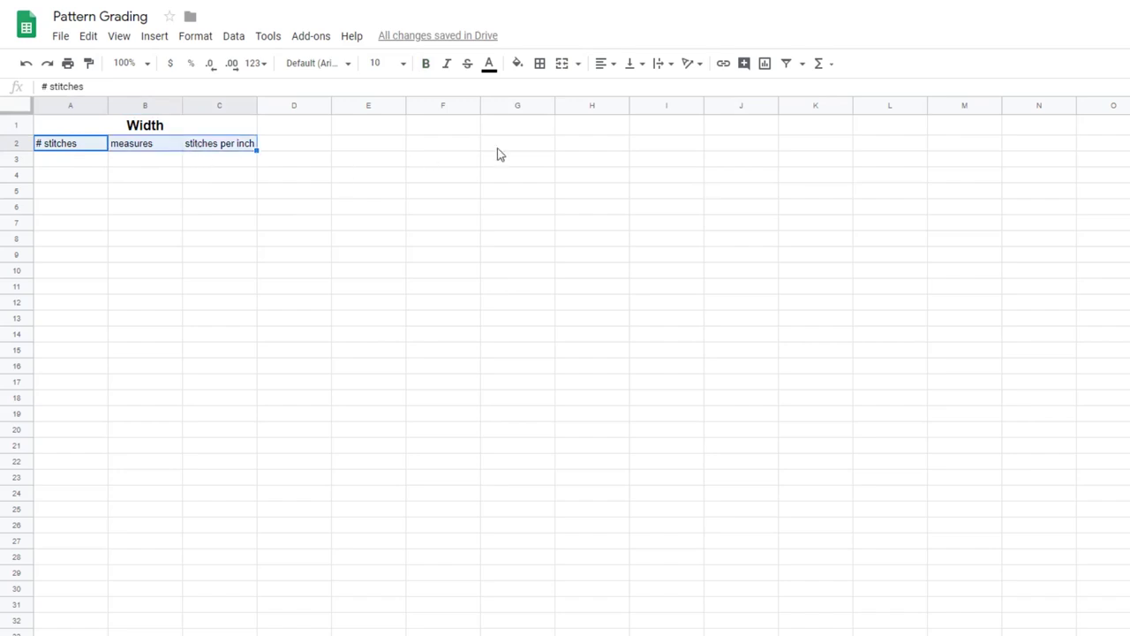
click(602, 64)
click(623, 90)
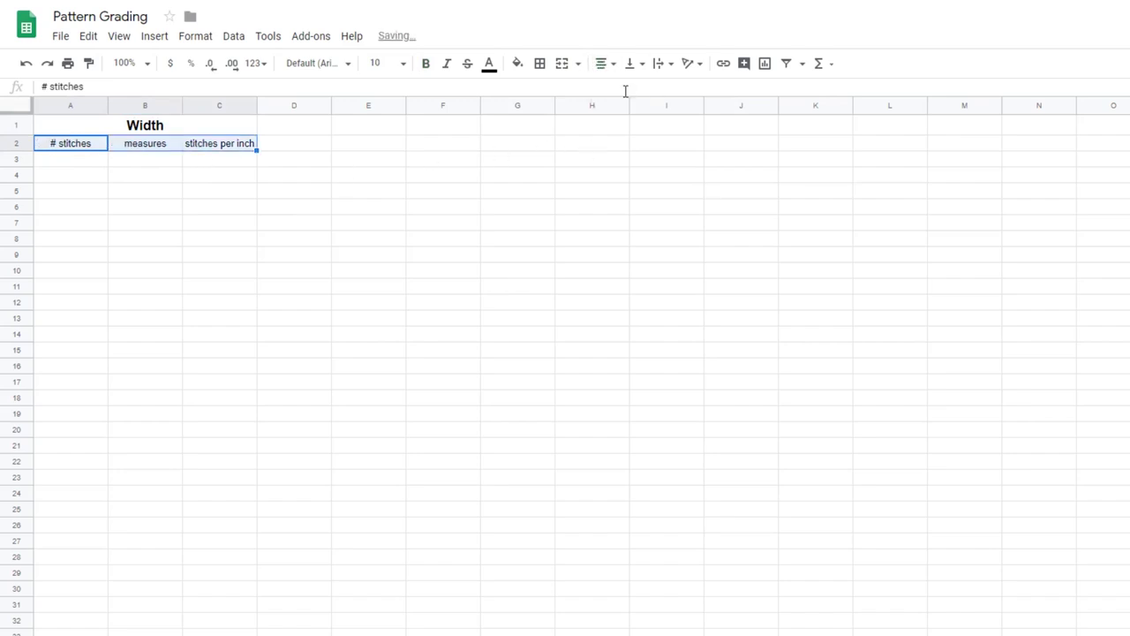
click(425, 63)
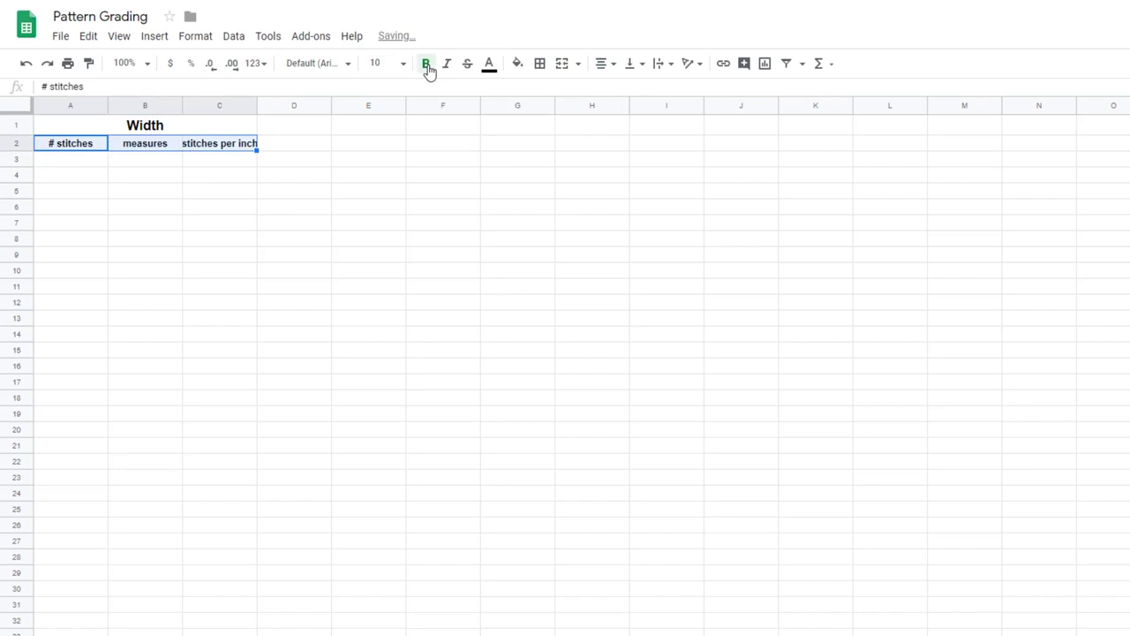
click(272, 255)
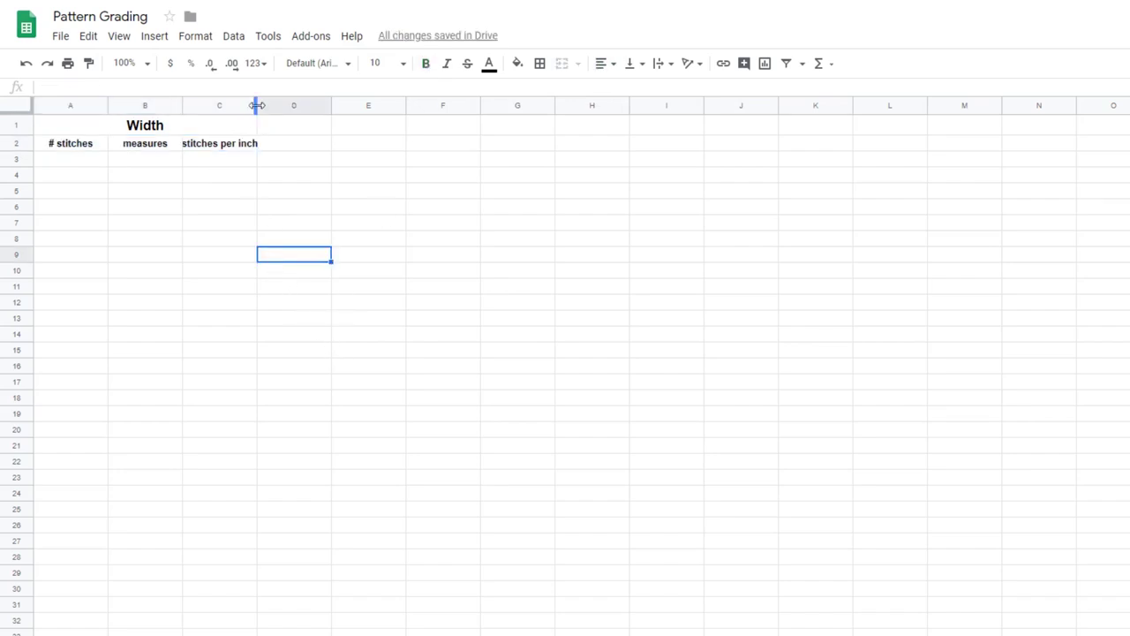
drag(257, 107, 268, 107)
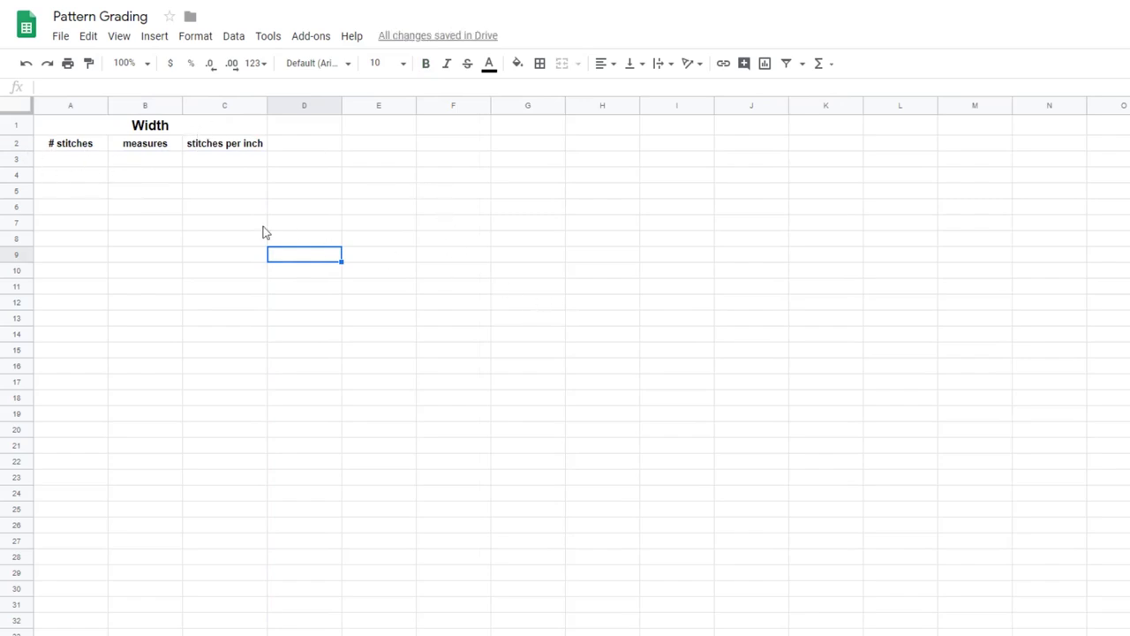
Fill cell C3, under the "stitches per inch" header, with light yellow
click(220, 163)
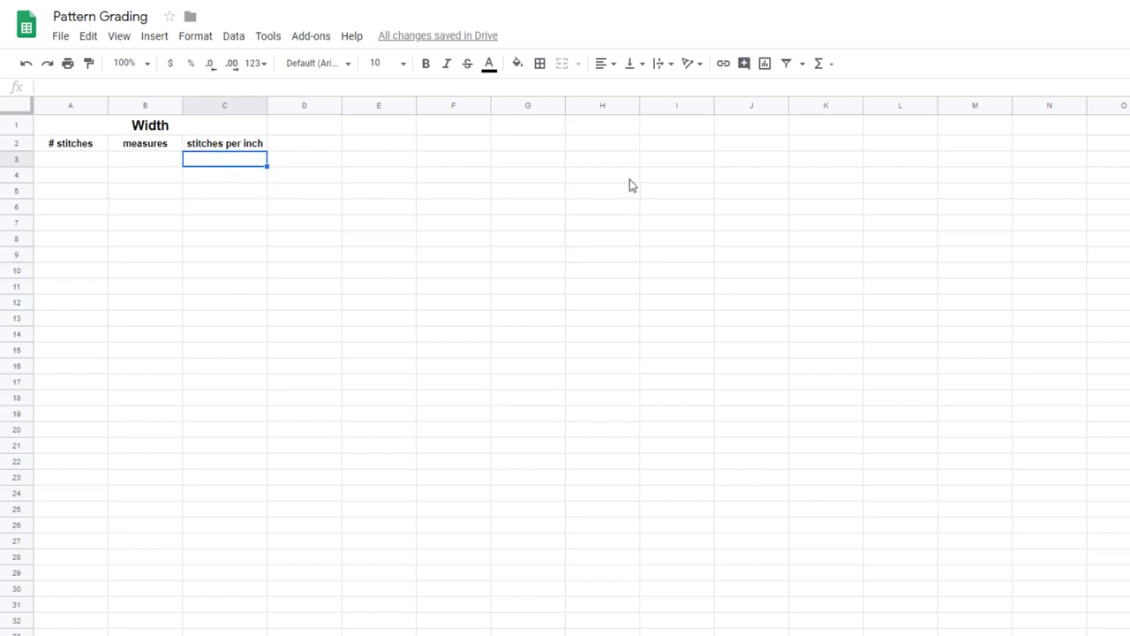
click(519, 65)
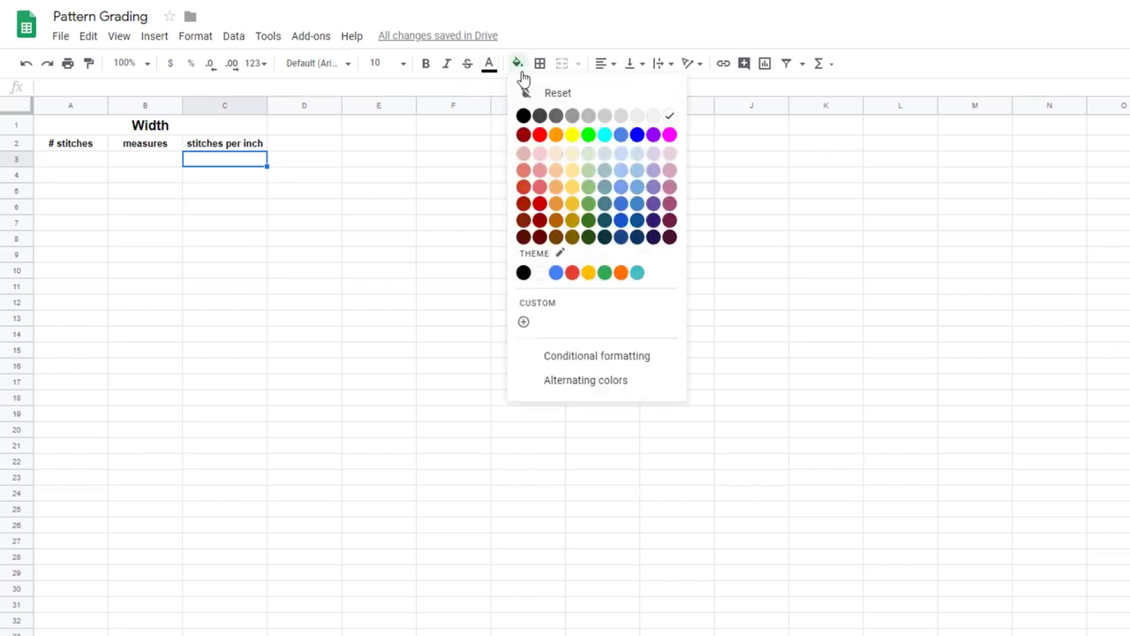
click(573, 155)
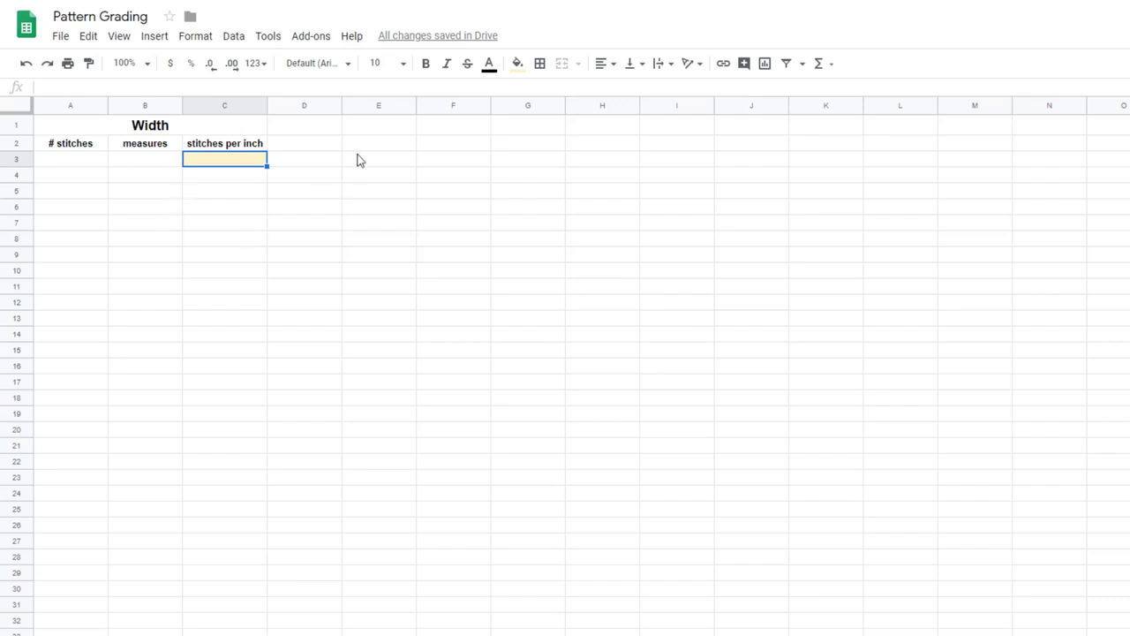
Narrow column D to about half its width and enter the heading "Length" in merged cells E1:G1
drag(341, 113, 470, 131)
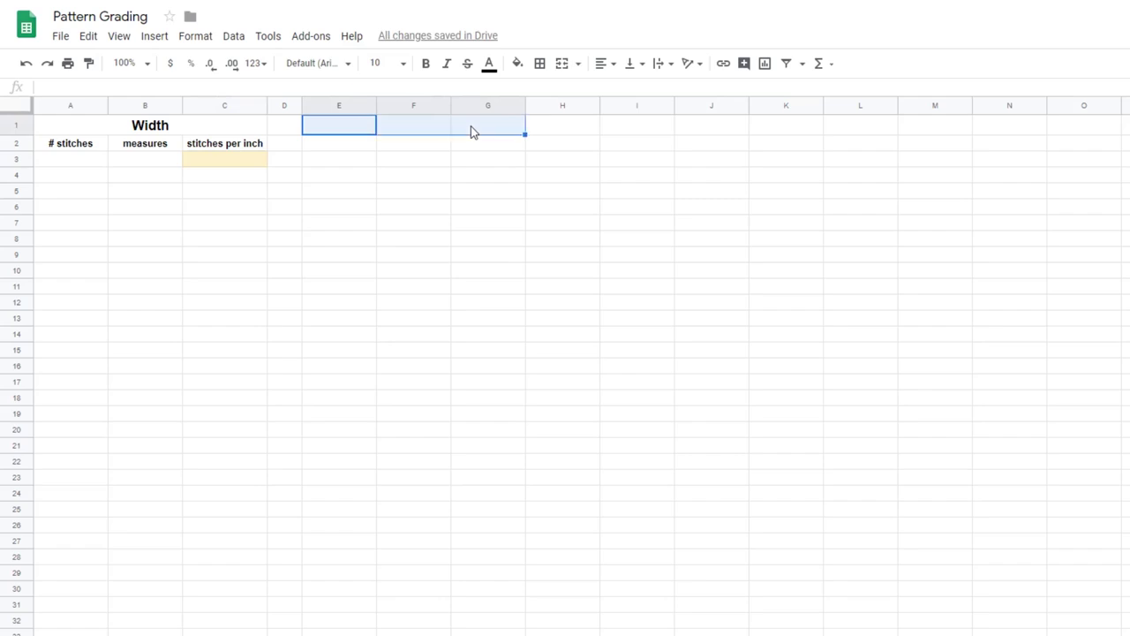
click(561, 64)
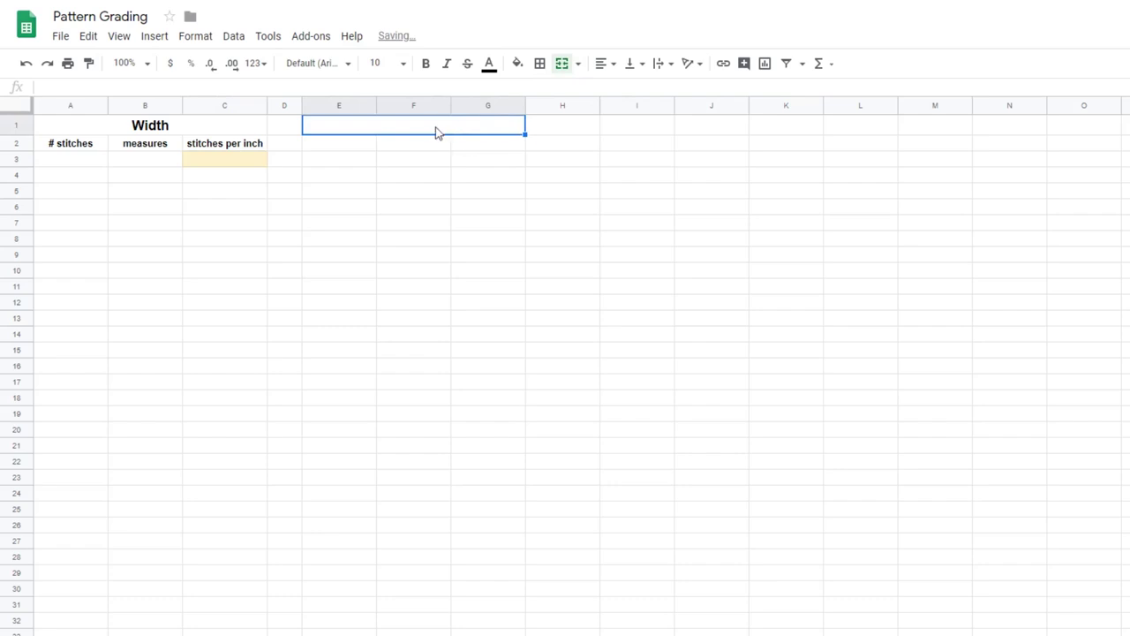
text(Length)
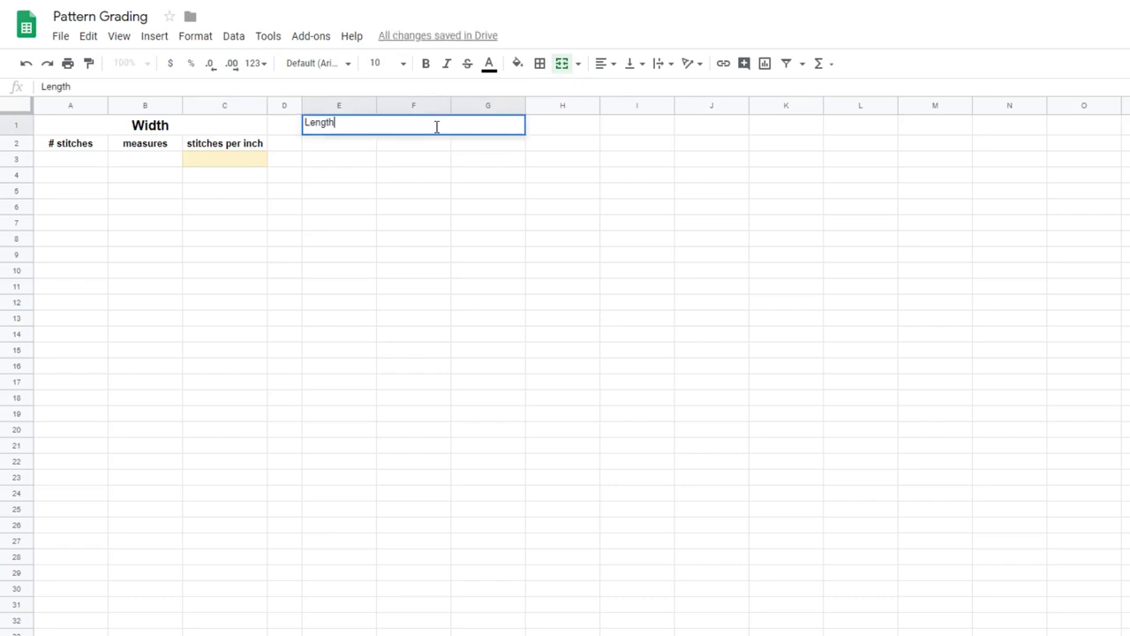
key(Return)
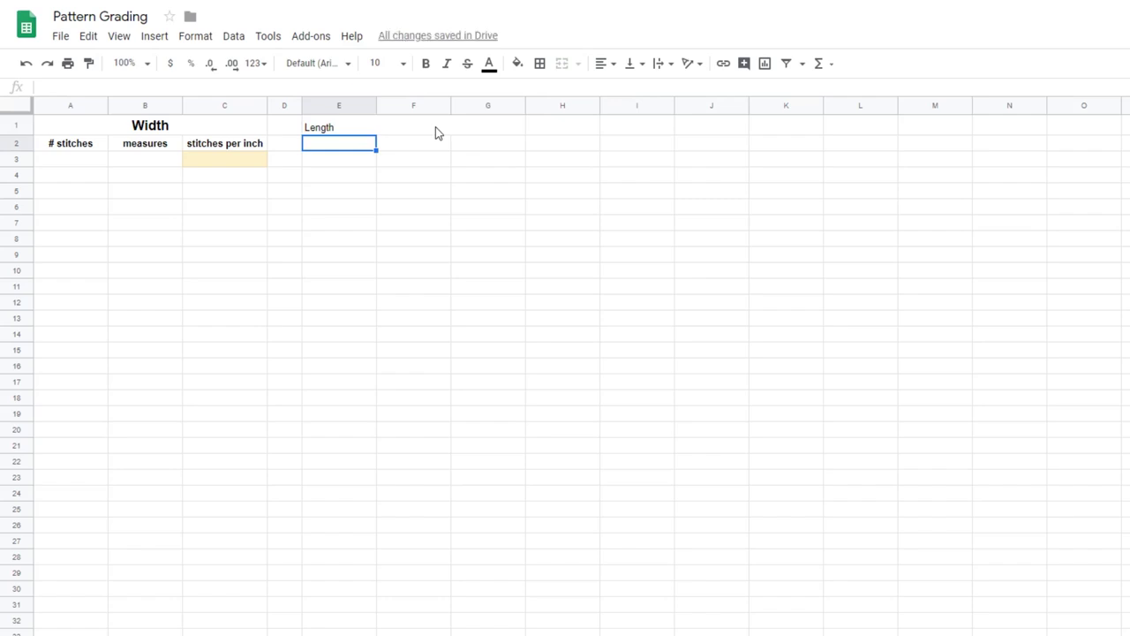
Enter the headers "# rows", "measures" and "rows per inch" in E2:G2 under the "Length" heading
text(# rows)
key(Tab)
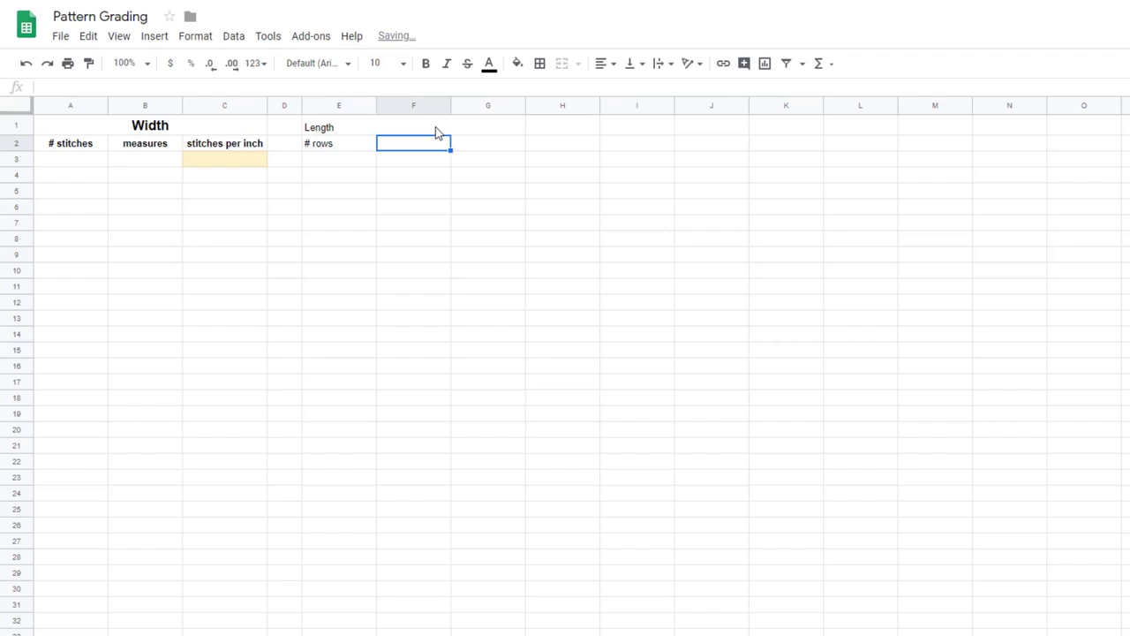
text(measures)
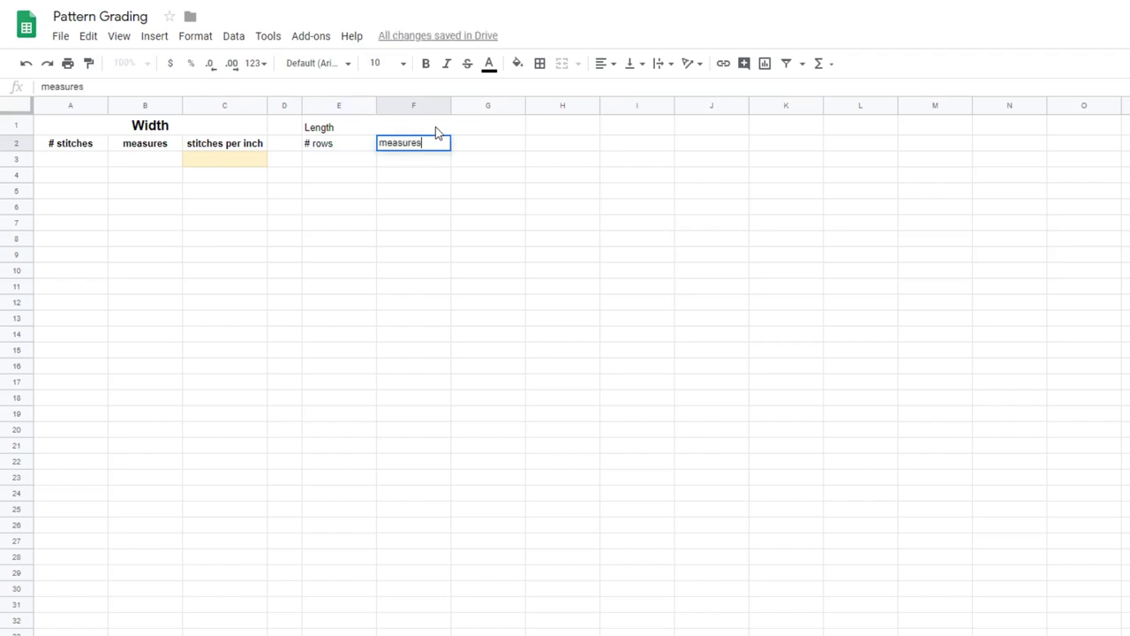
key(Tab)
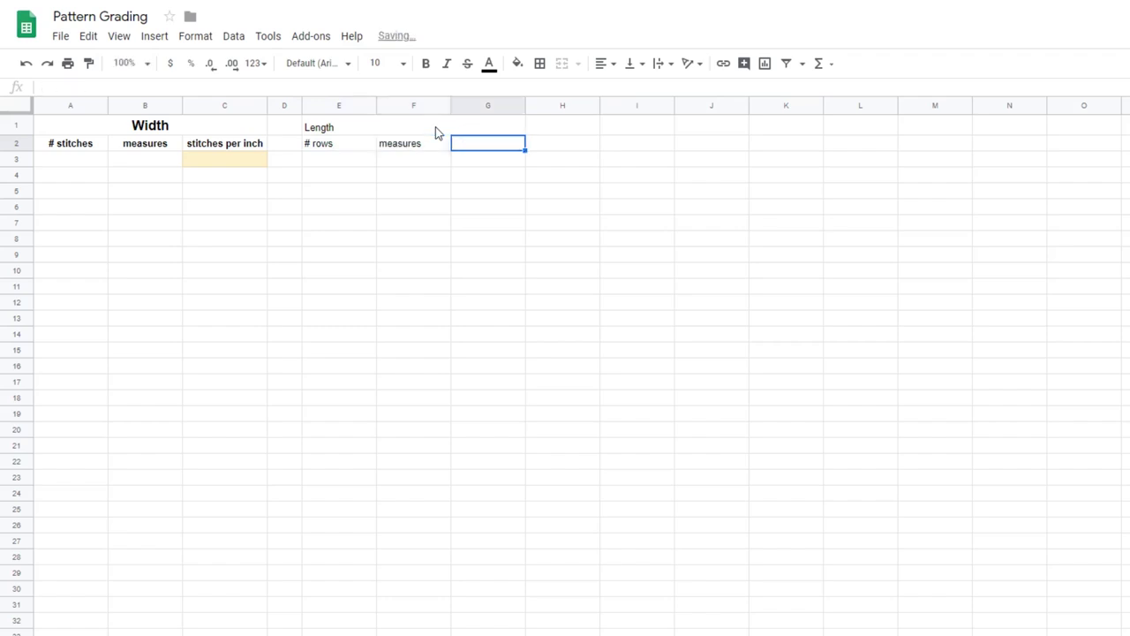
text(rows per inch)
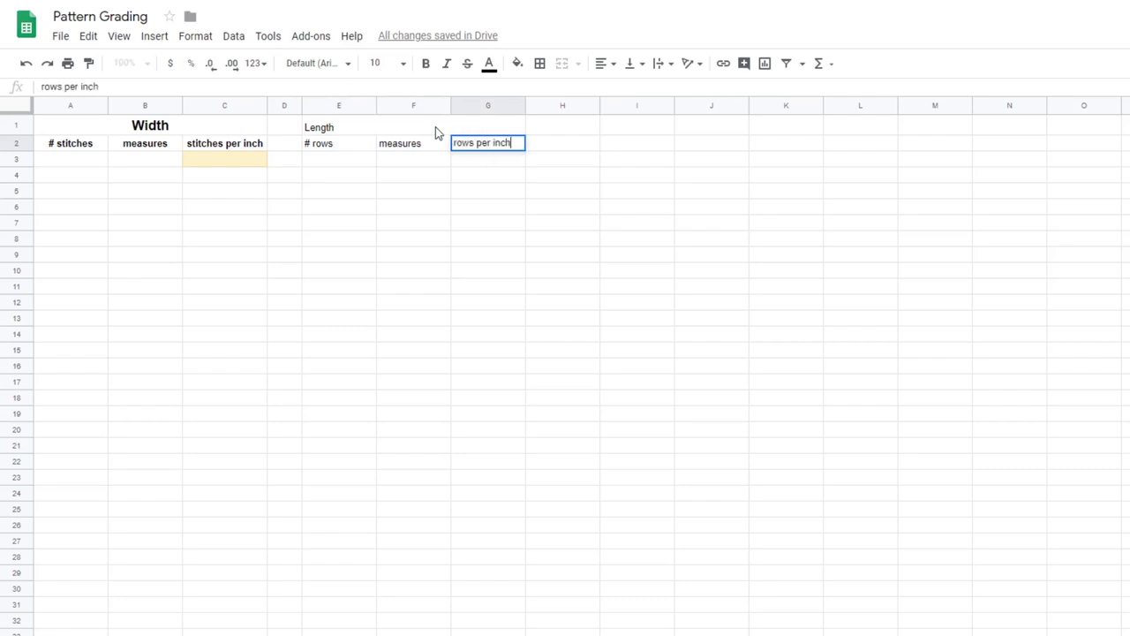
key(Return)
Format the "Length" heading as centered, bold text with font size 14
click(435, 132)
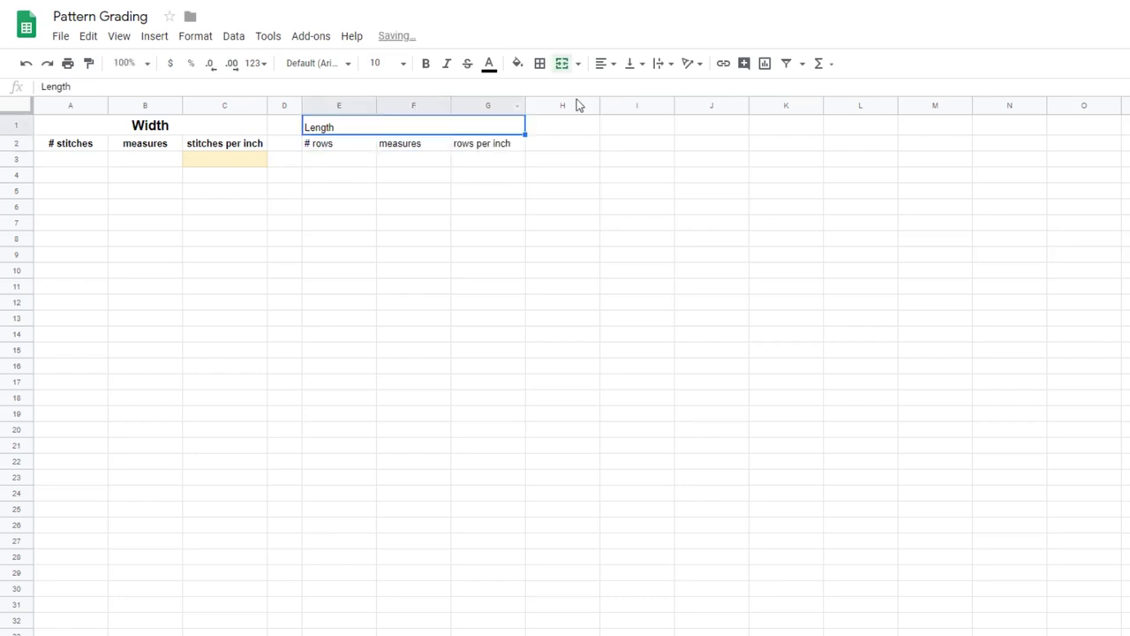
click(608, 64)
click(626, 88)
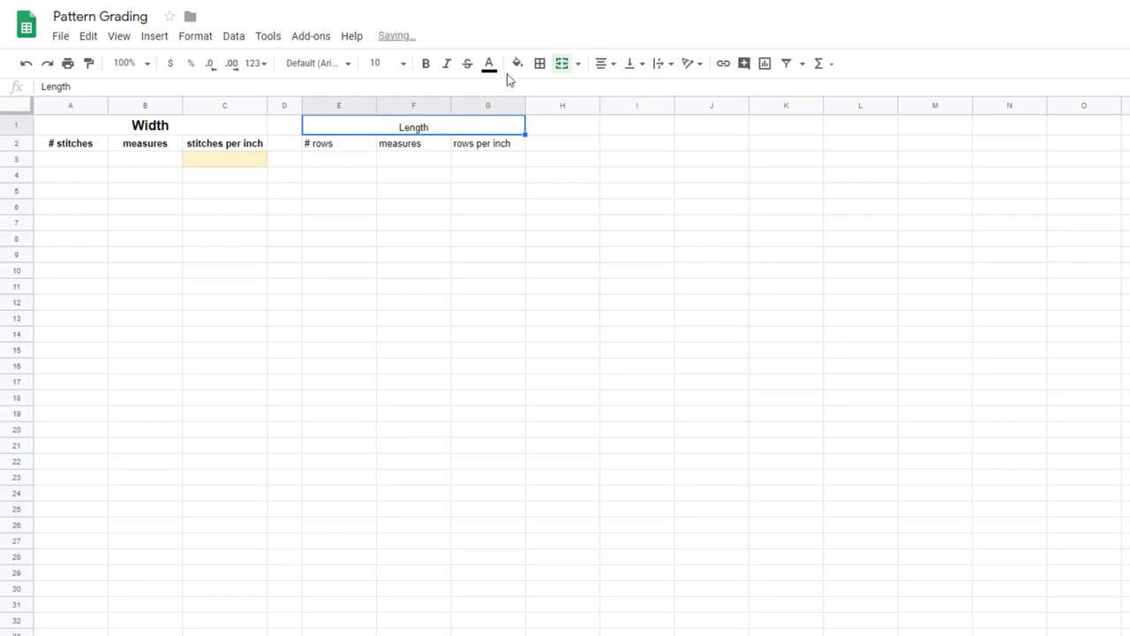
click(426, 63)
click(402, 63)
click(380, 259)
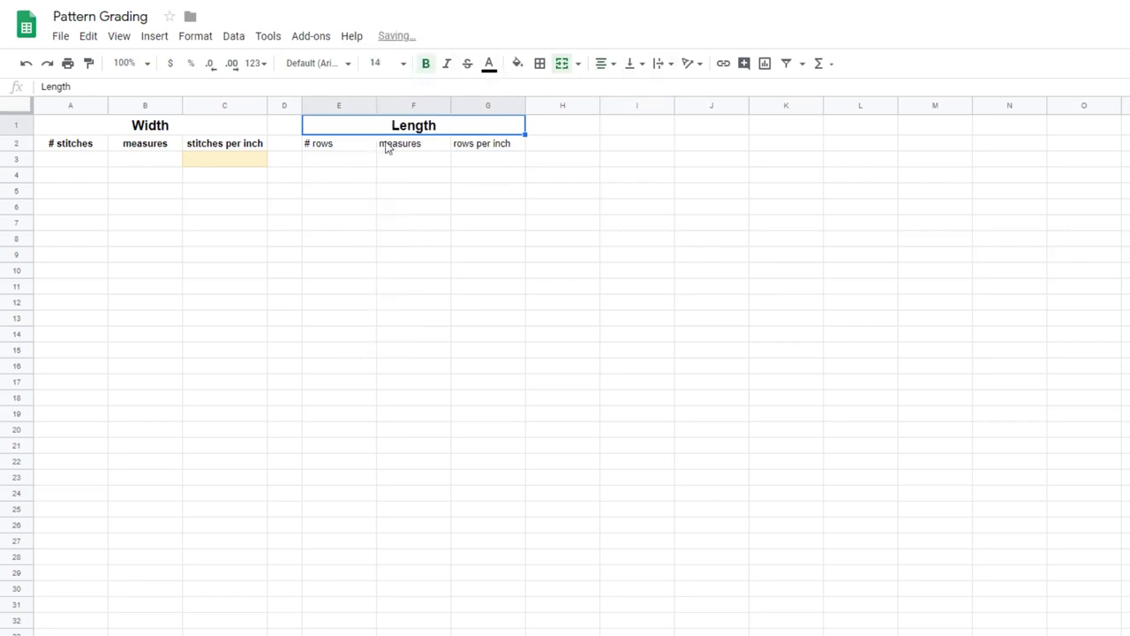
Center and bold the headers in E2:G2, and widen column G slightly
drag(348, 147, 456, 152)
click(601, 64)
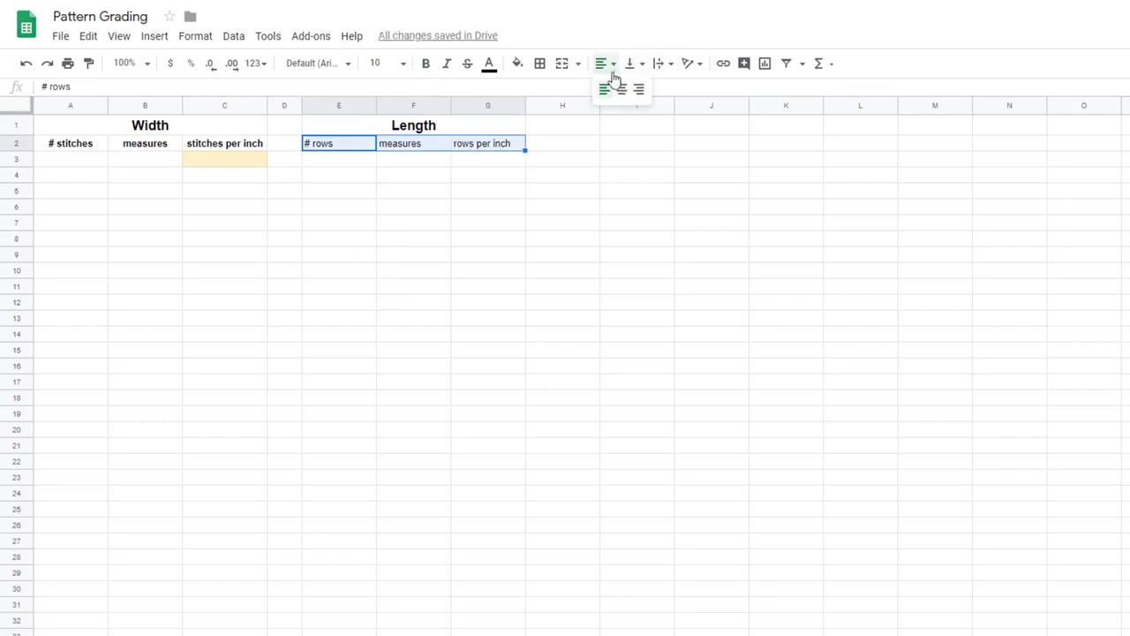
click(626, 88)
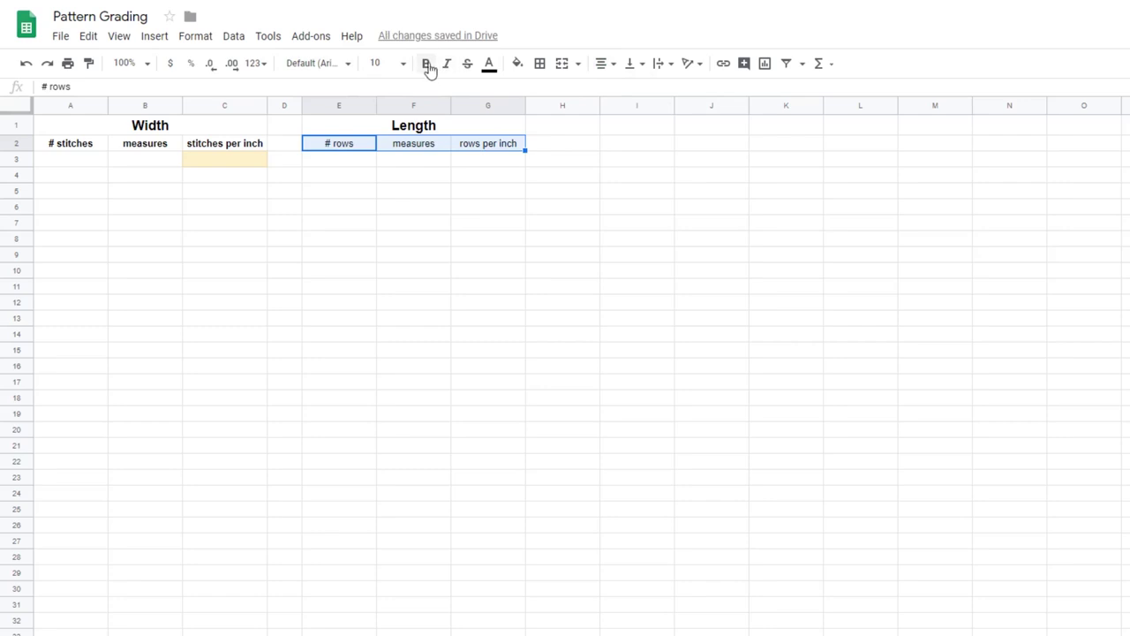
click(425, 63)
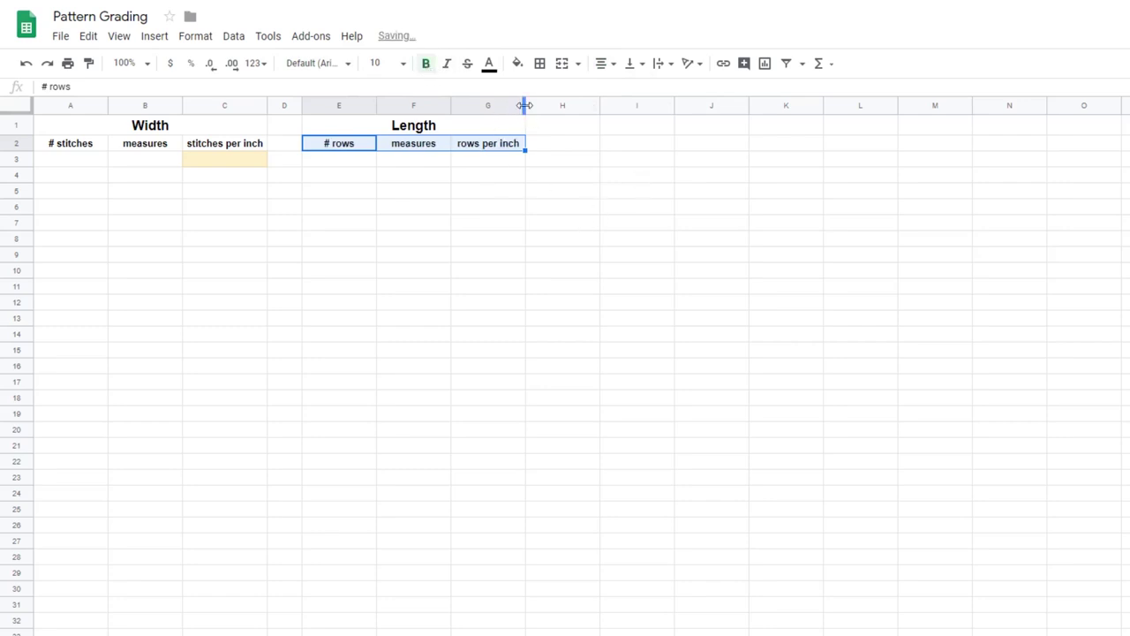
drag(525, 105, 534, 105)
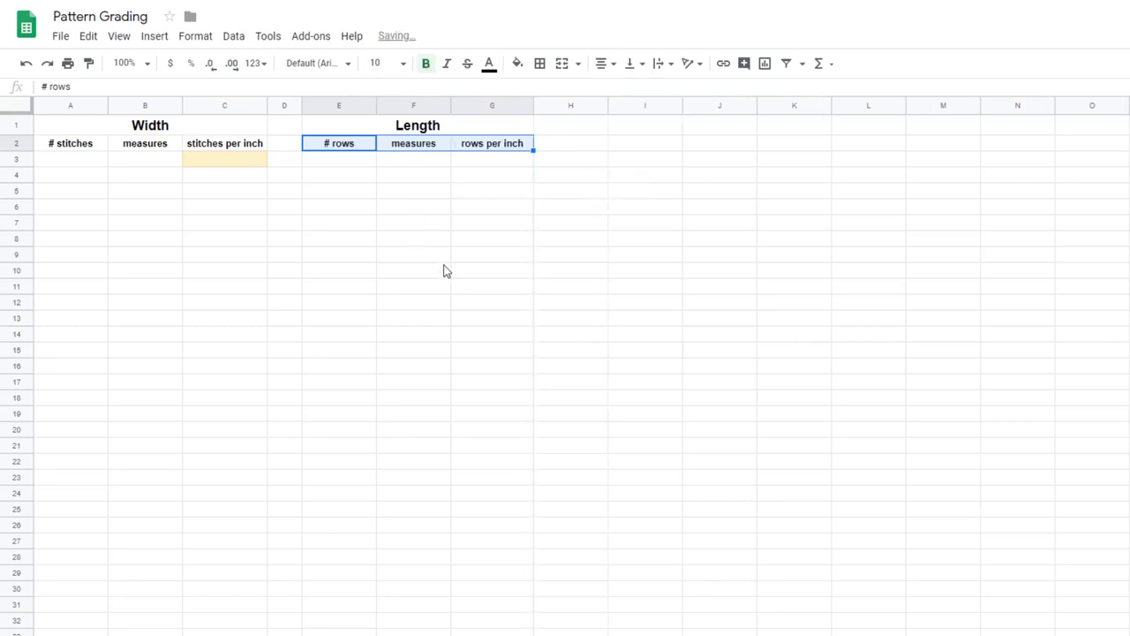
Fill cell G3, under the "rows per inch" header, with the same light yellow as C3
click(415, 240)
click(501, 164)
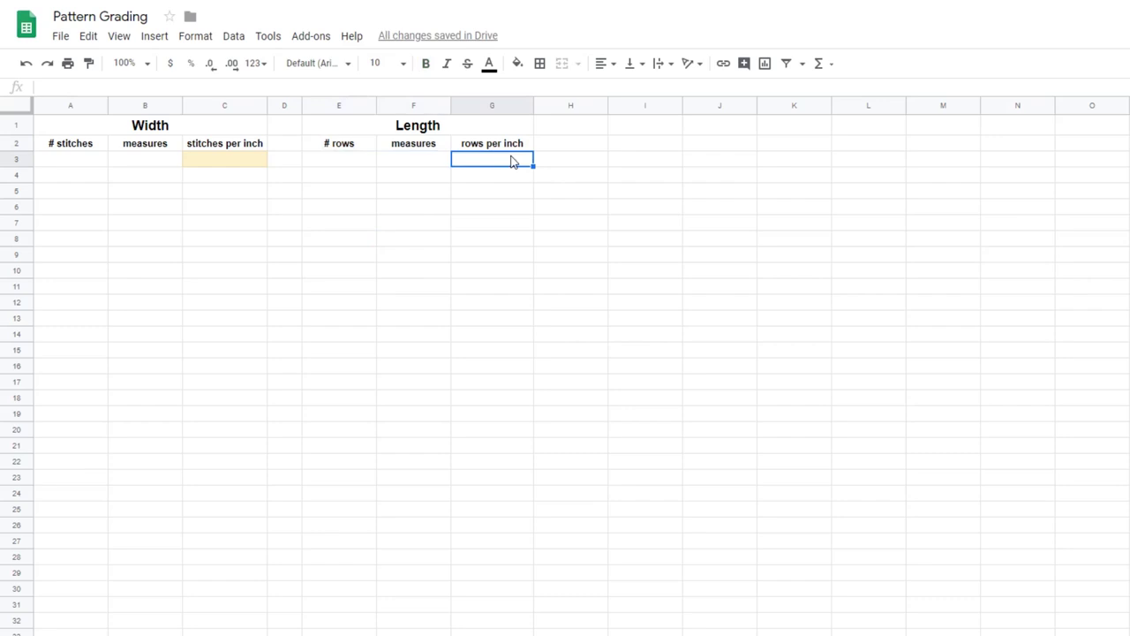
click(517, 63)
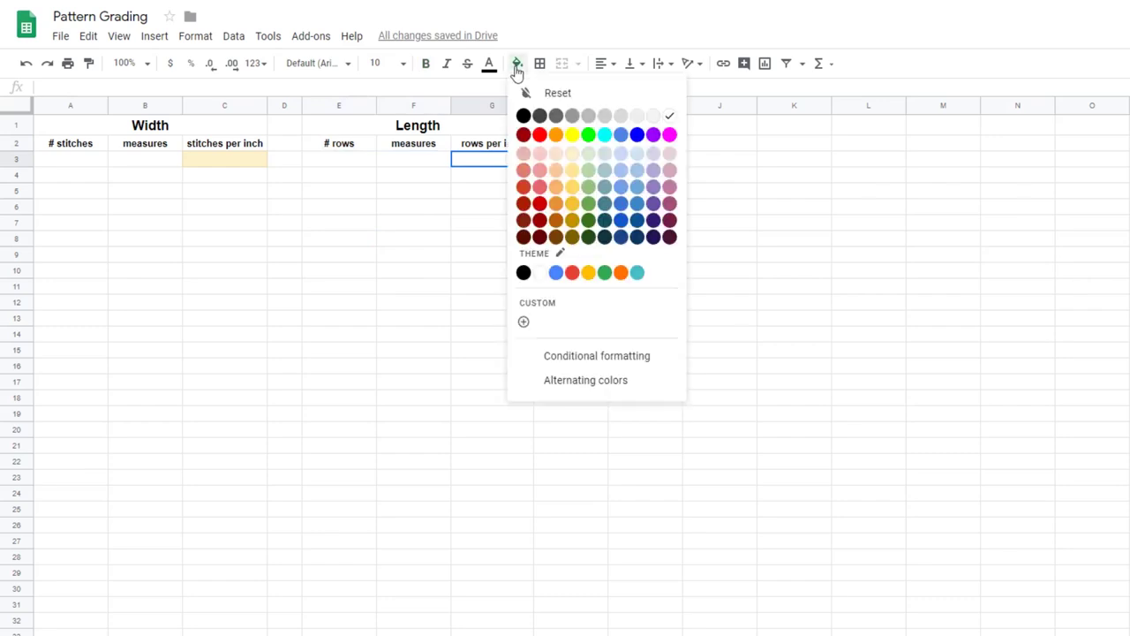
click(570, 164)
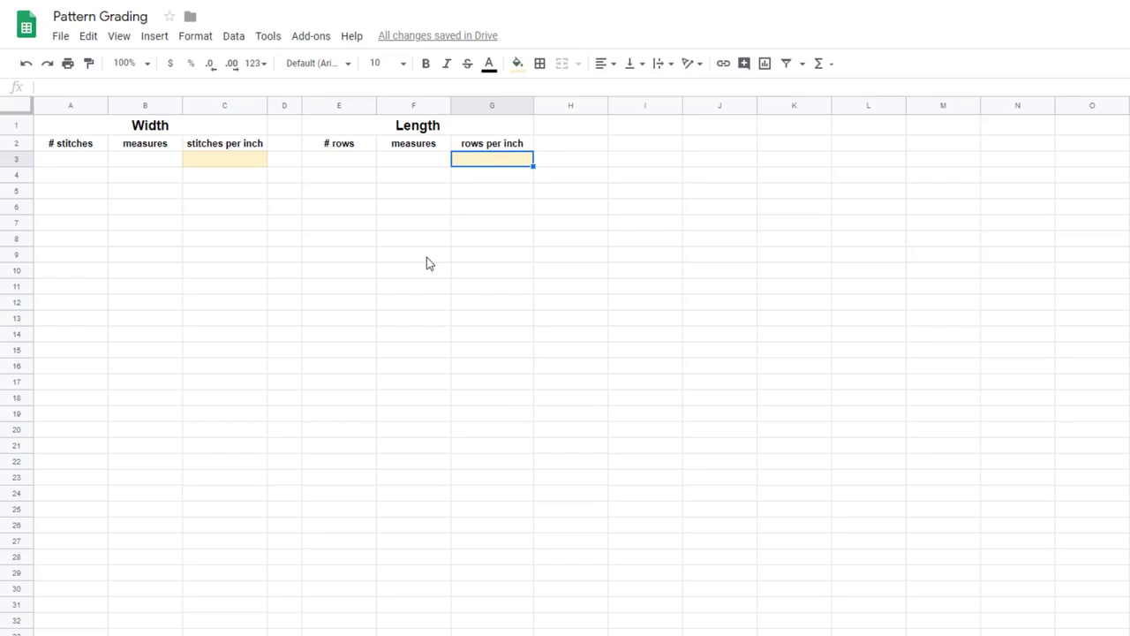
Enter the formula =A3/B3 in C3 to divide the number of stitches by the measured width
click(201, 163)
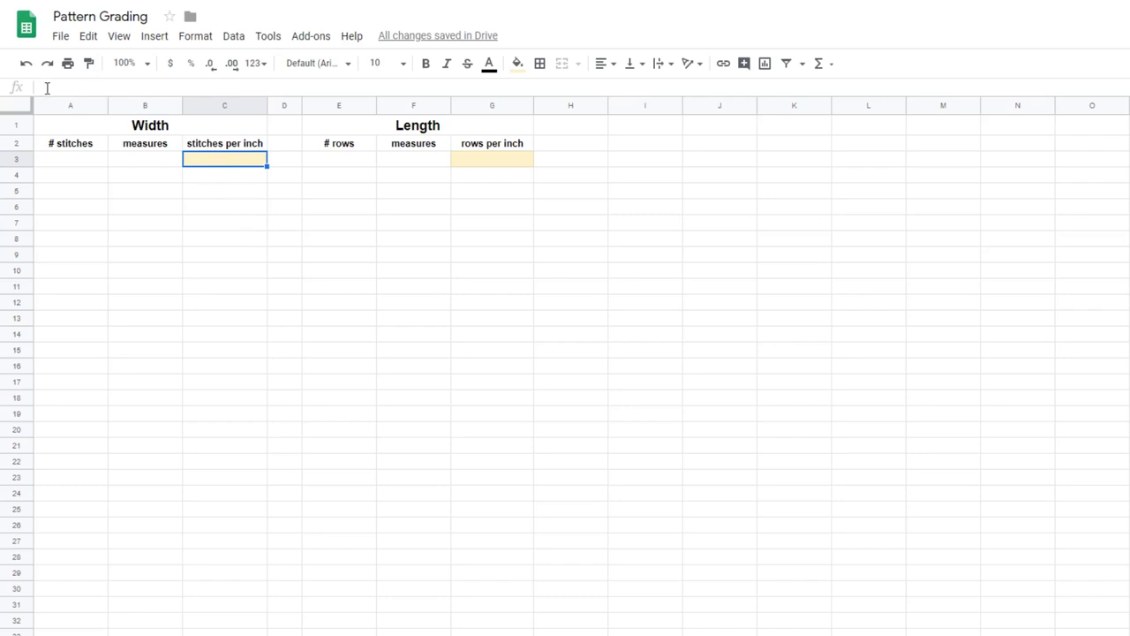
click(47, 88)
text(=)
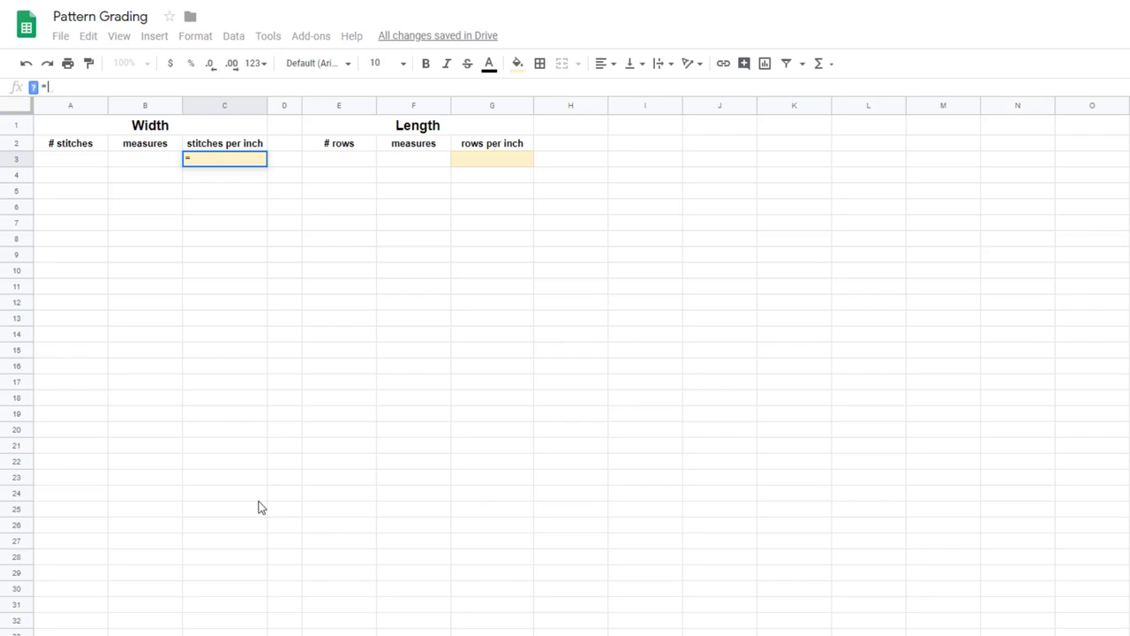
click(68, 163)
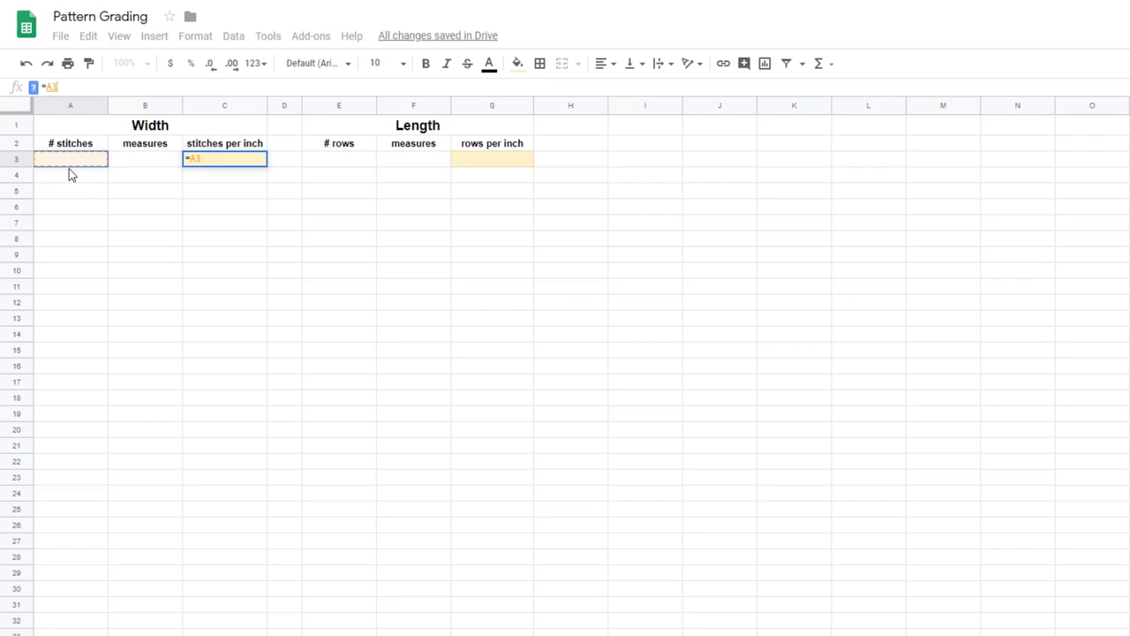
text(/)
click(131, 162)
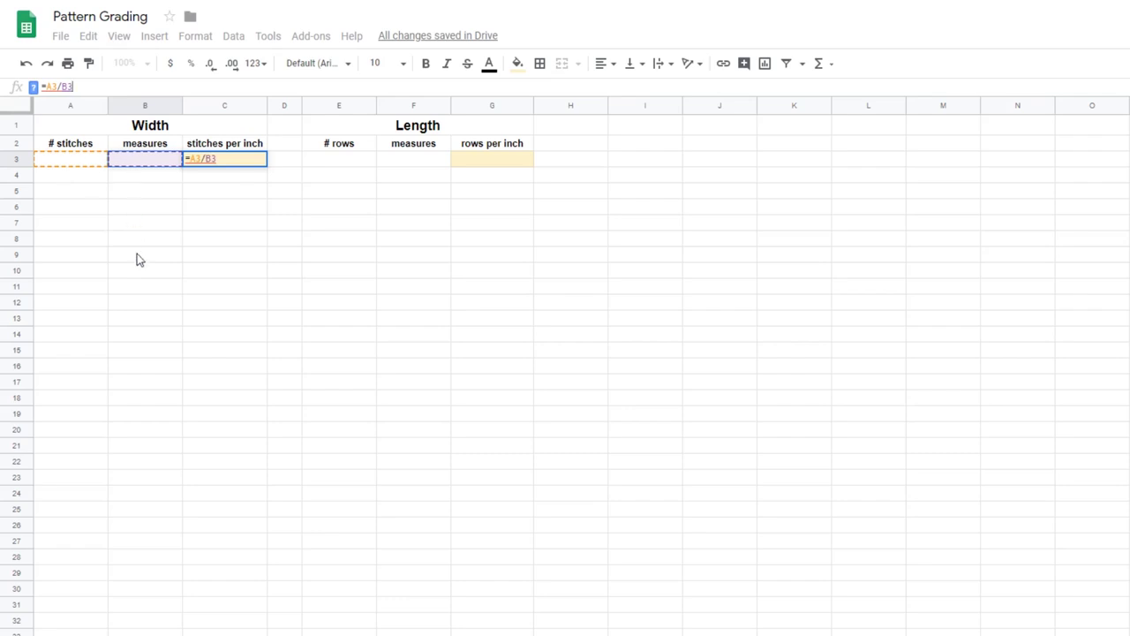
key(Return)
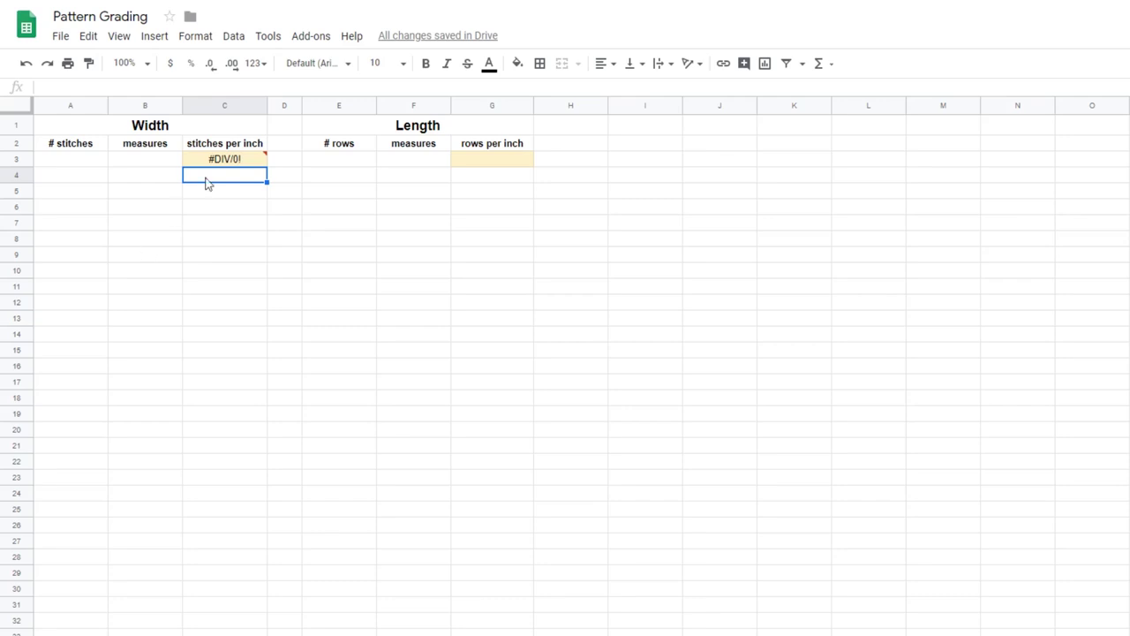
mouse_move(221, 161)
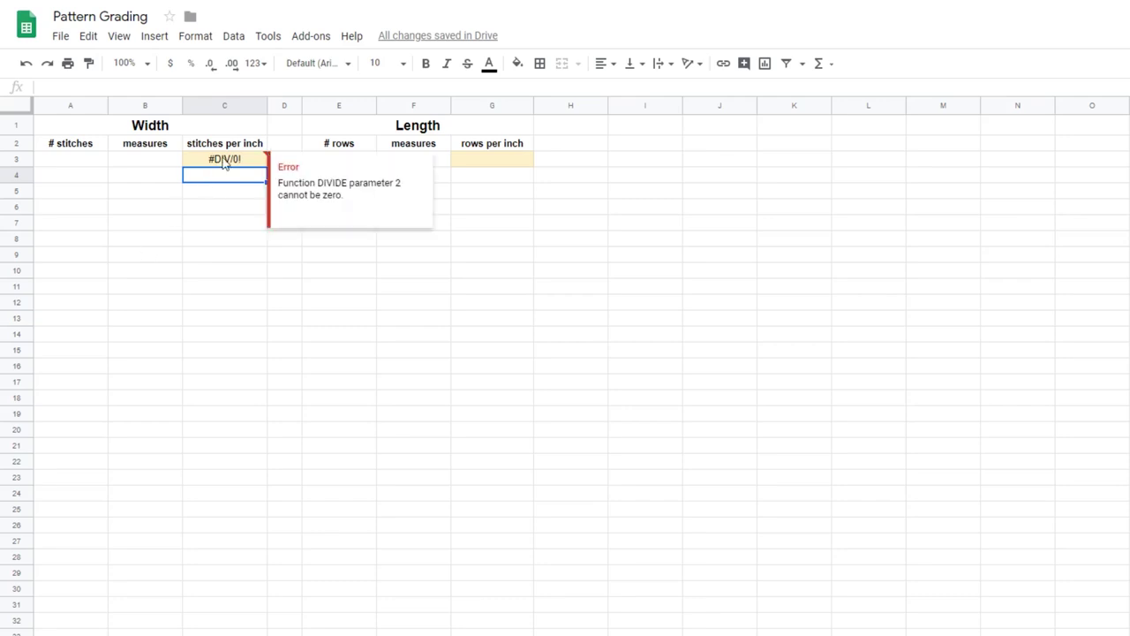
click(73, 166)
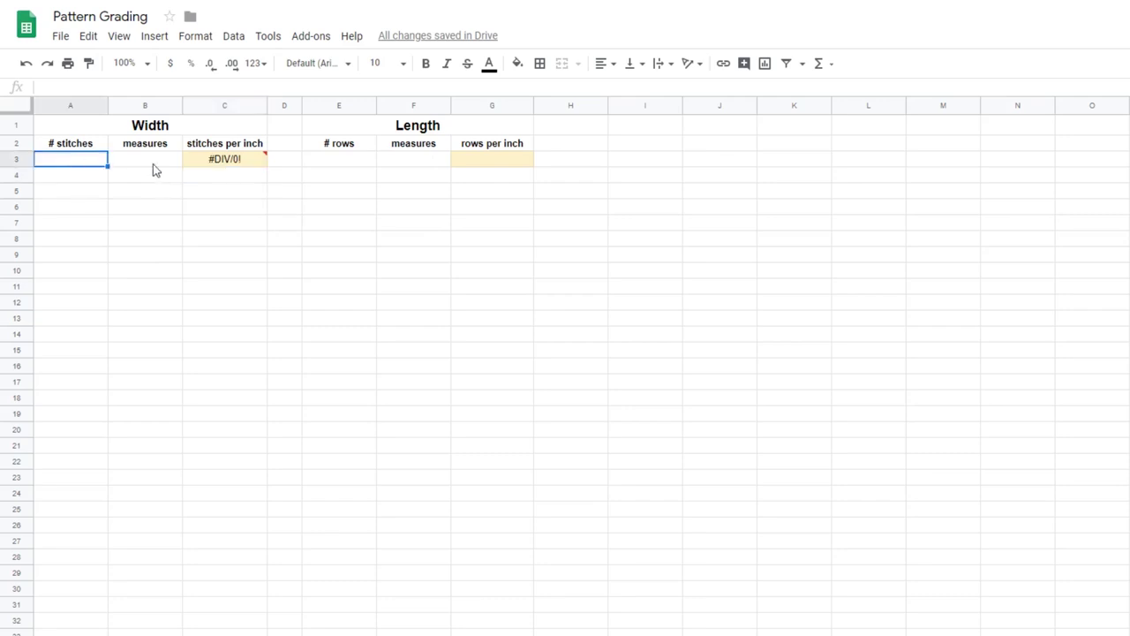
click(149, 162)
key(Right)
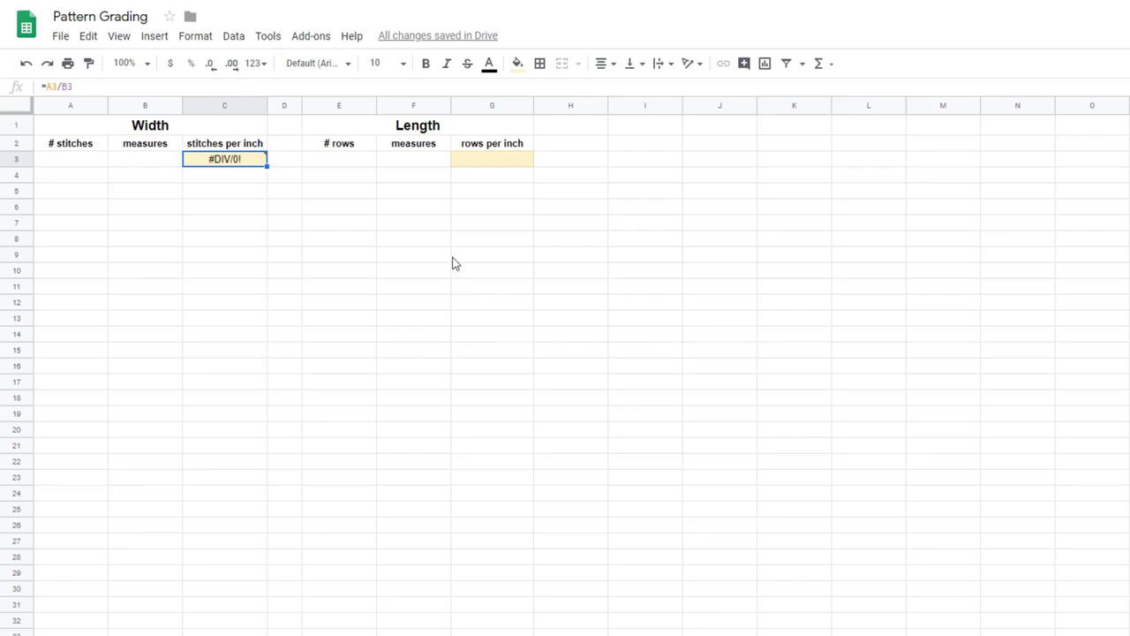
Enter the formula =E3/F3 in G3 to divide the number of rows by the measured length
click(471, 161)
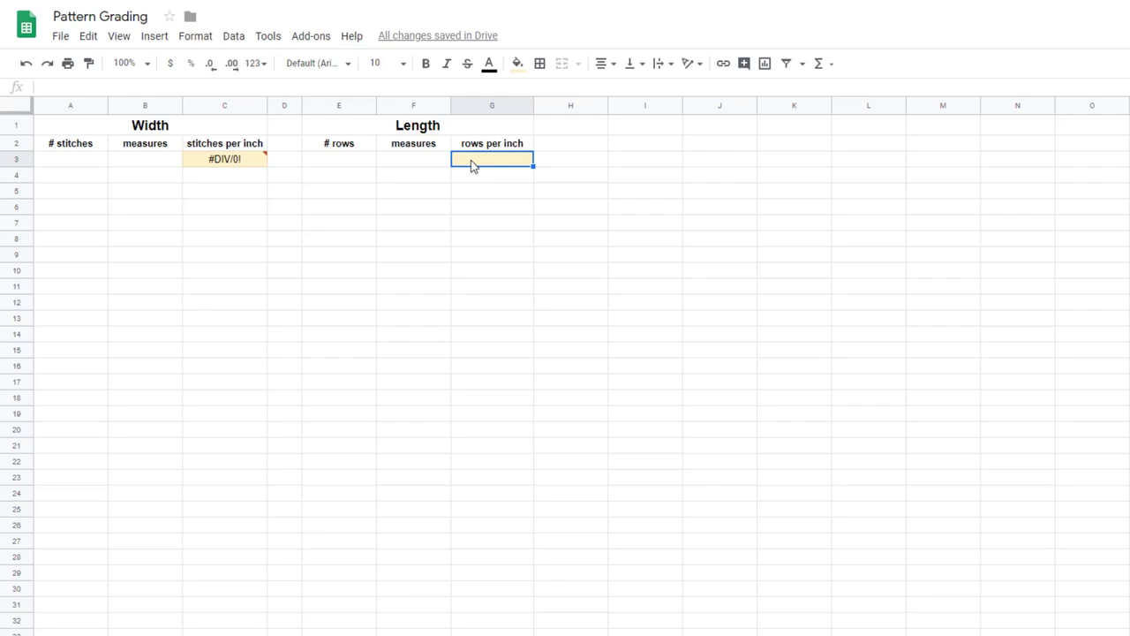
text(=)
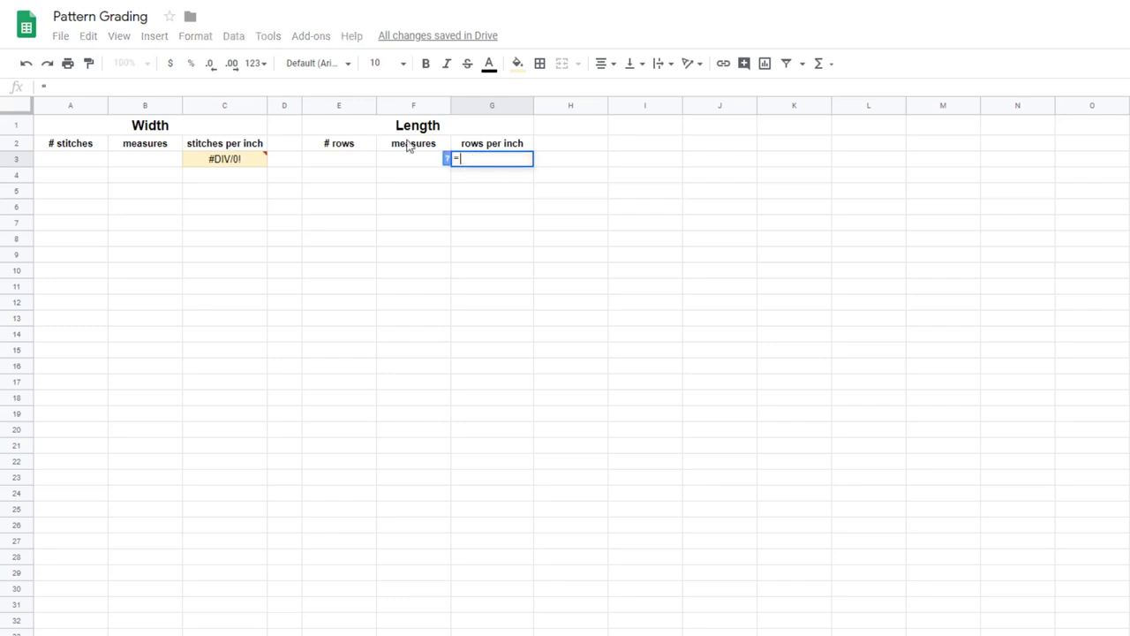
click(353, 164)
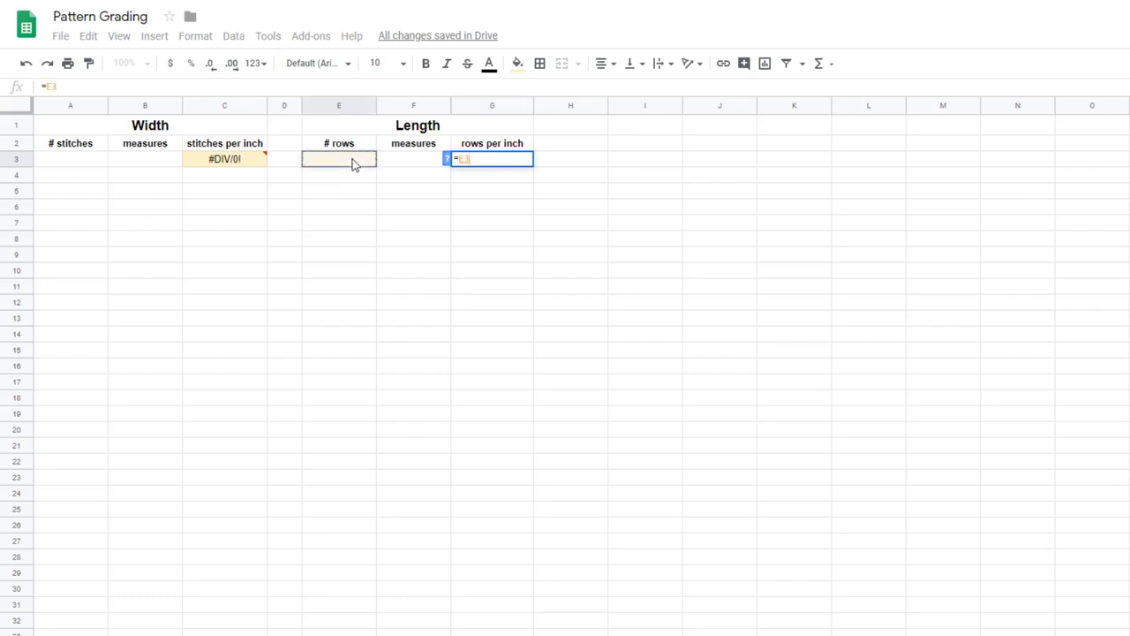
text(/)
click(399, 166)
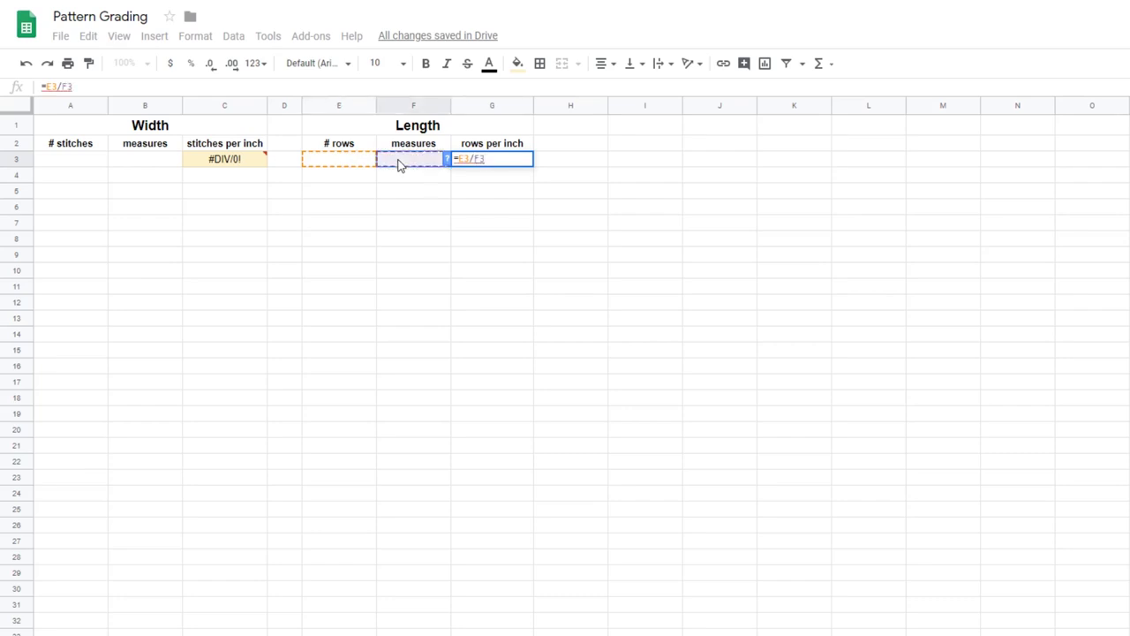
key(Return)
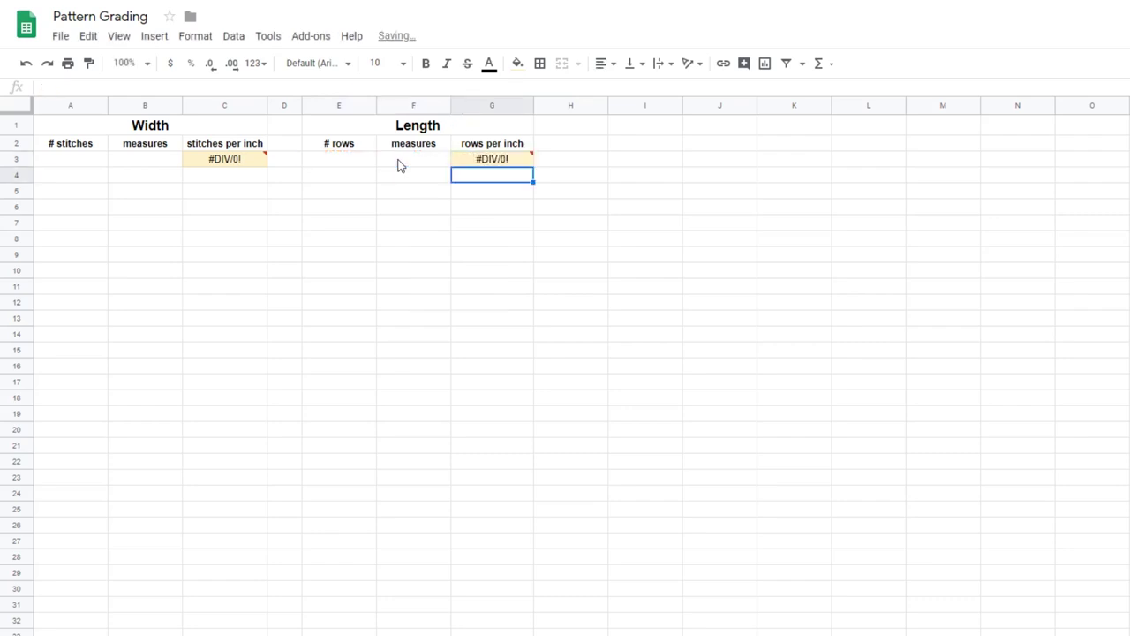
mouse_move(516, 160)
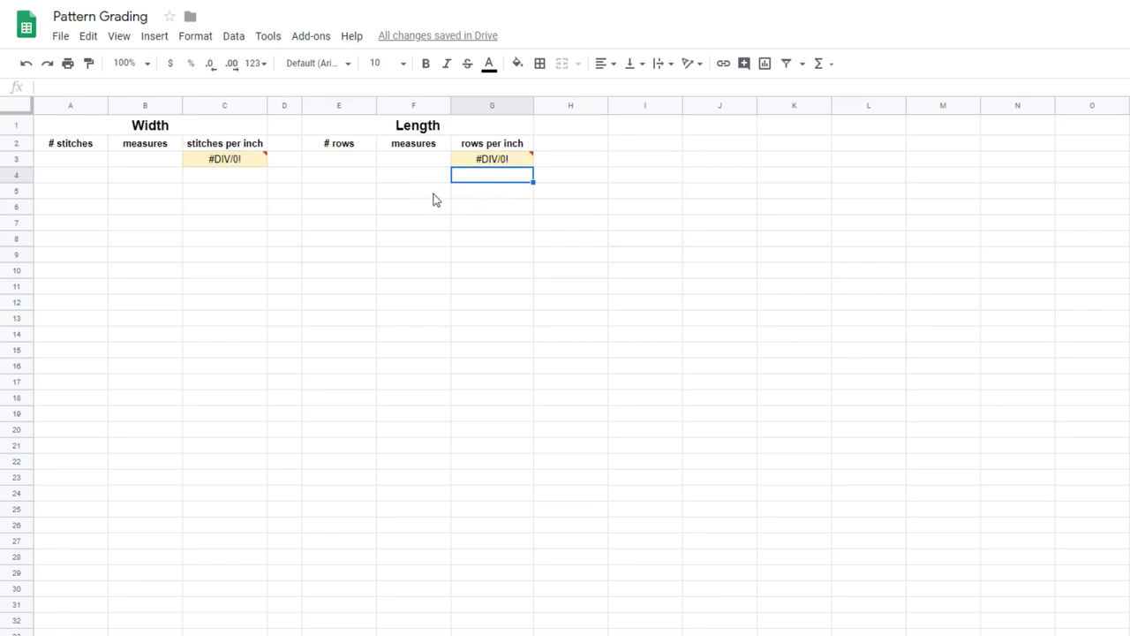
Fill in the Width table with 25 stitches in A3 and a measurement of 4 in B3
key(Up)
key(Home)
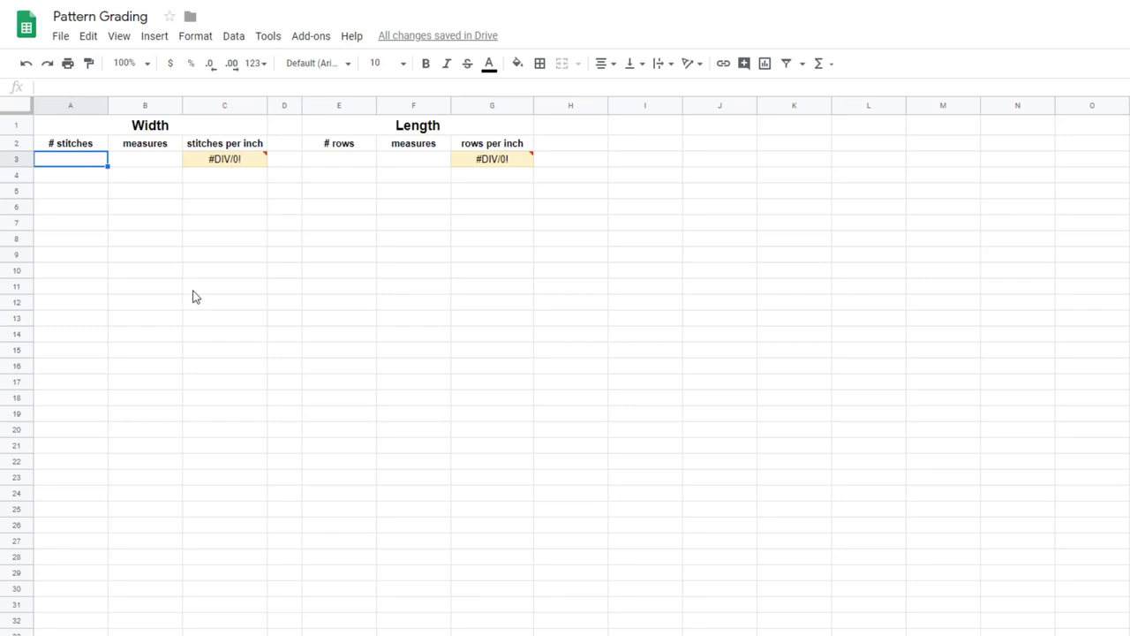
text(25)
key(Tab)
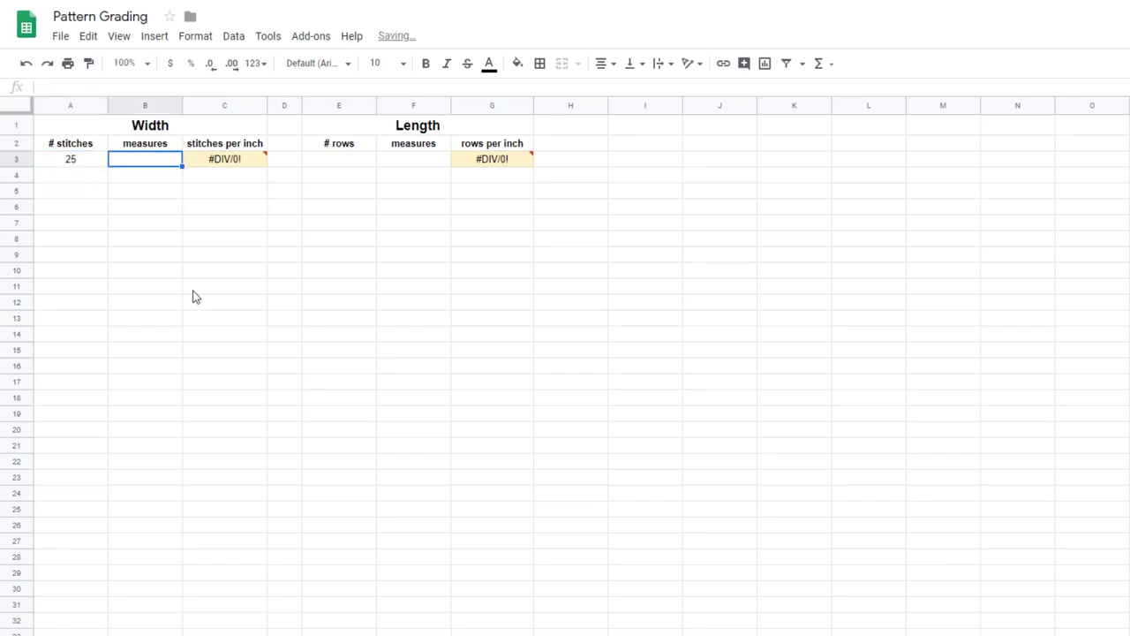
text(4)
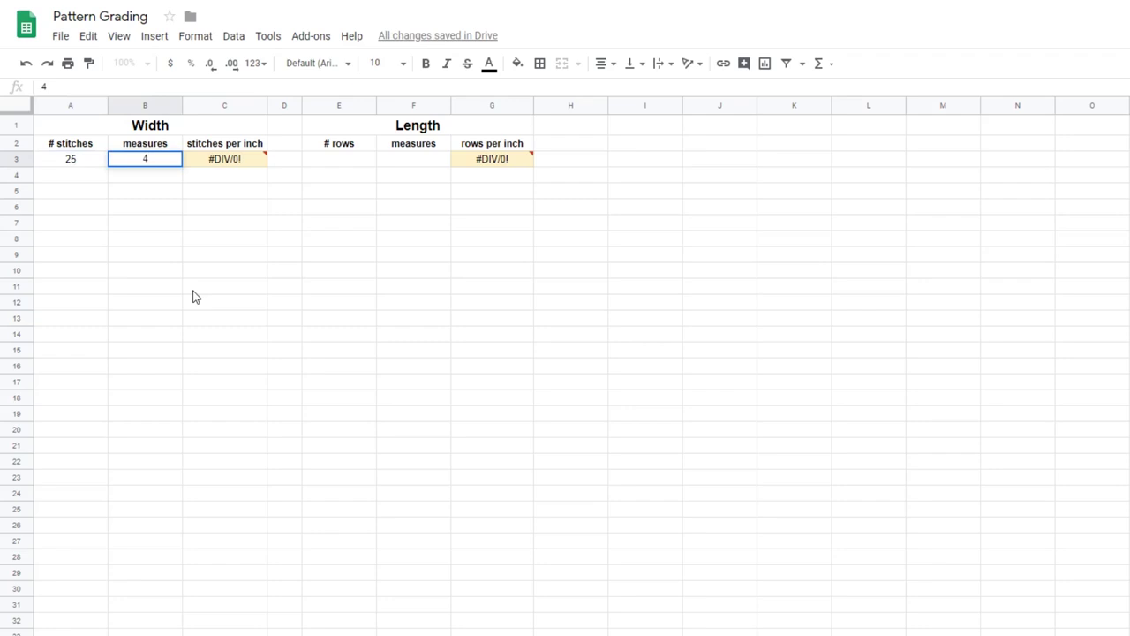
key(Return)
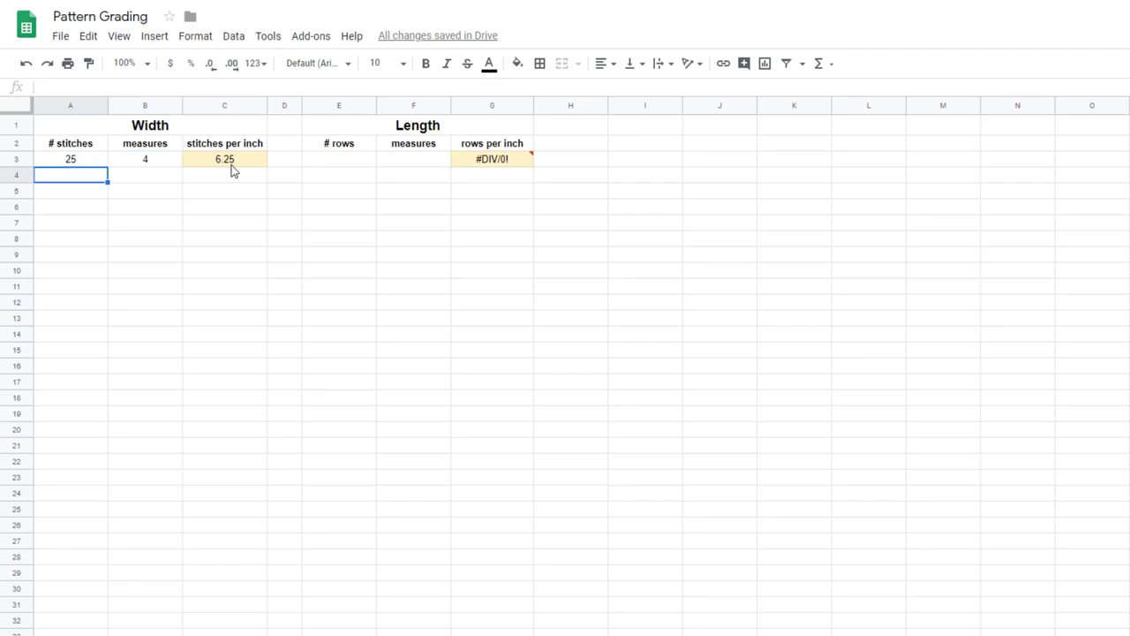
Fill in the Length table with 20 rows in E3 and a measurement of 4 in F3
click(357, 166)
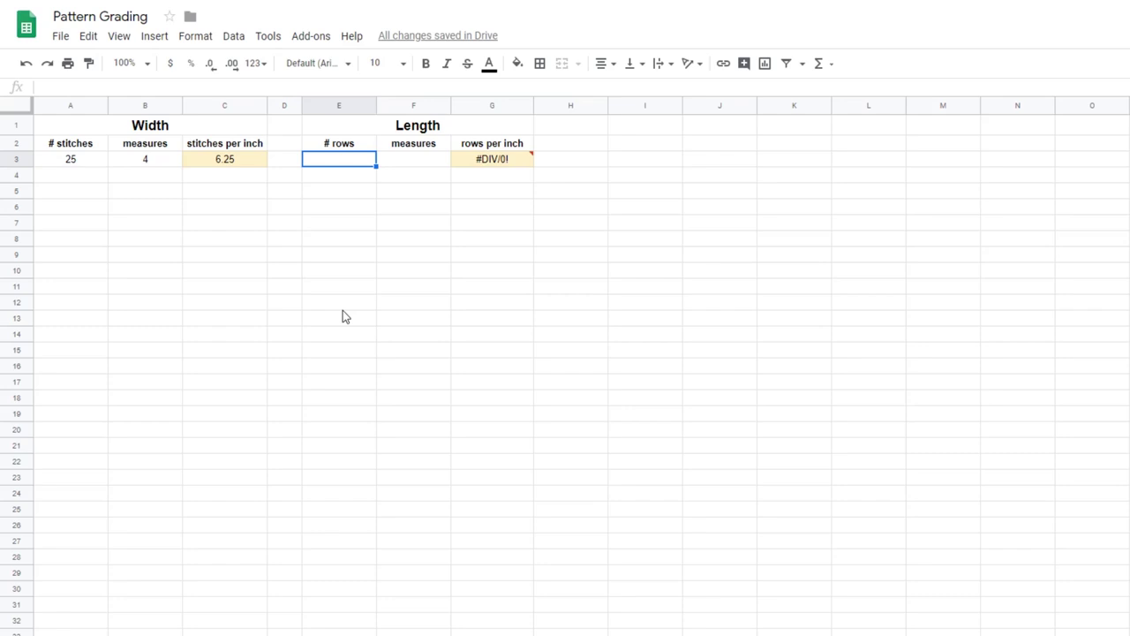
text(20)
key(Tab)
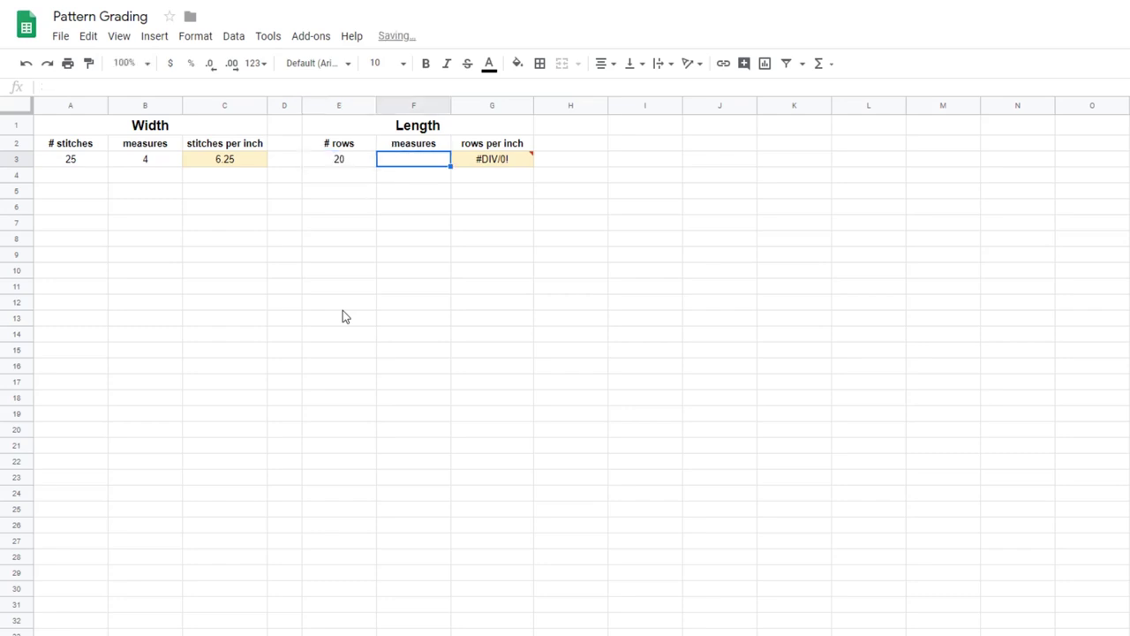
text(4)
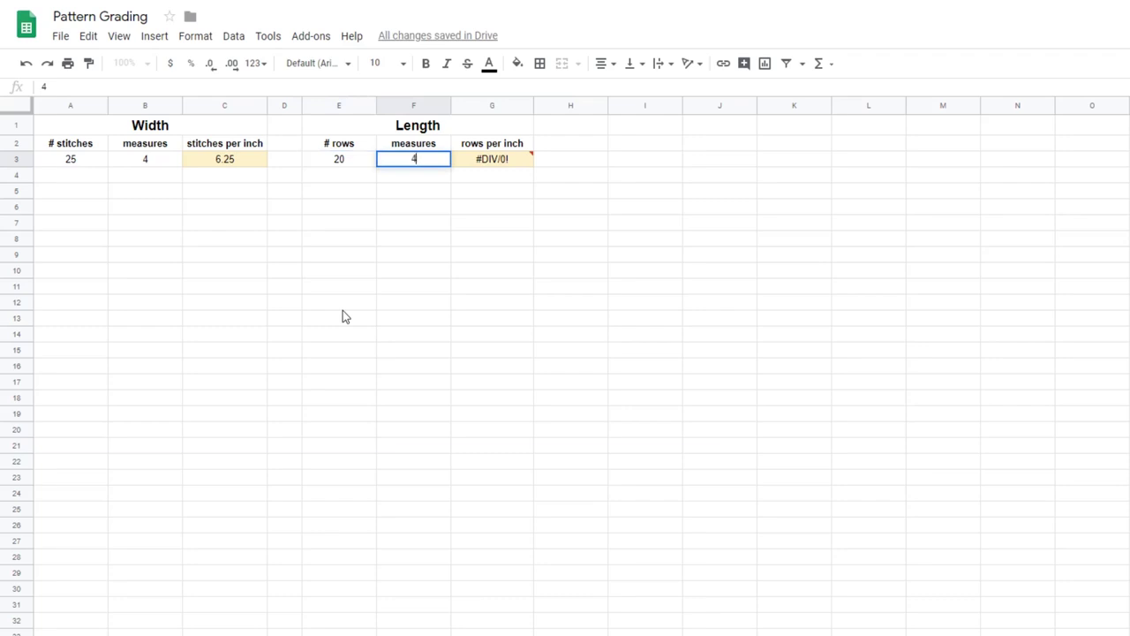
key(Tab)
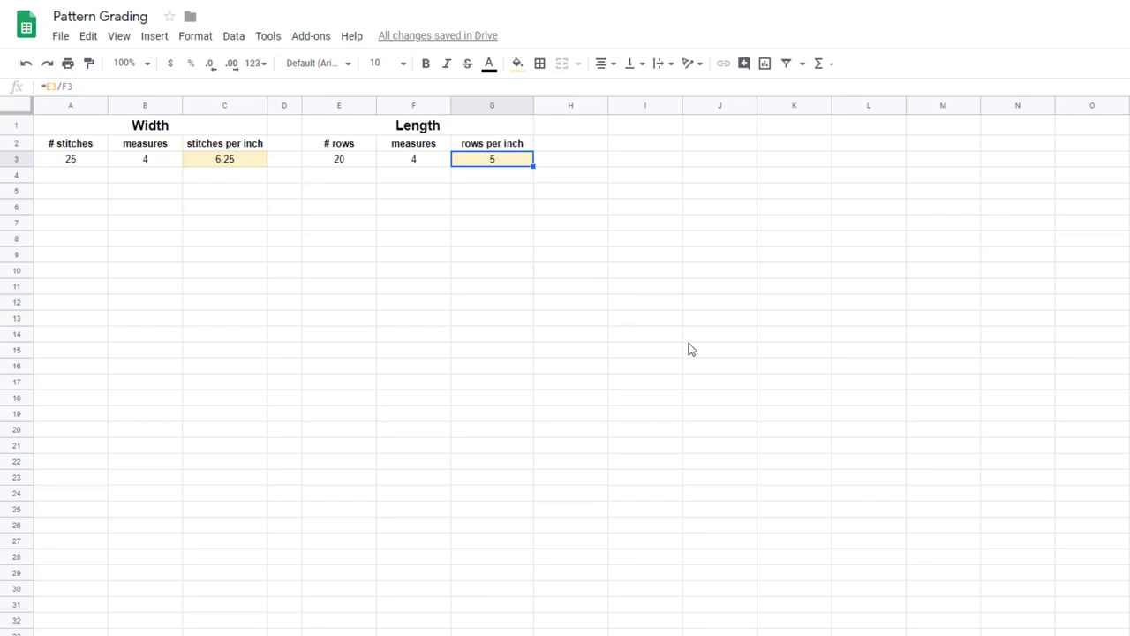
Enter the header "desired width" in B5, below the Width table
click(138, 196)
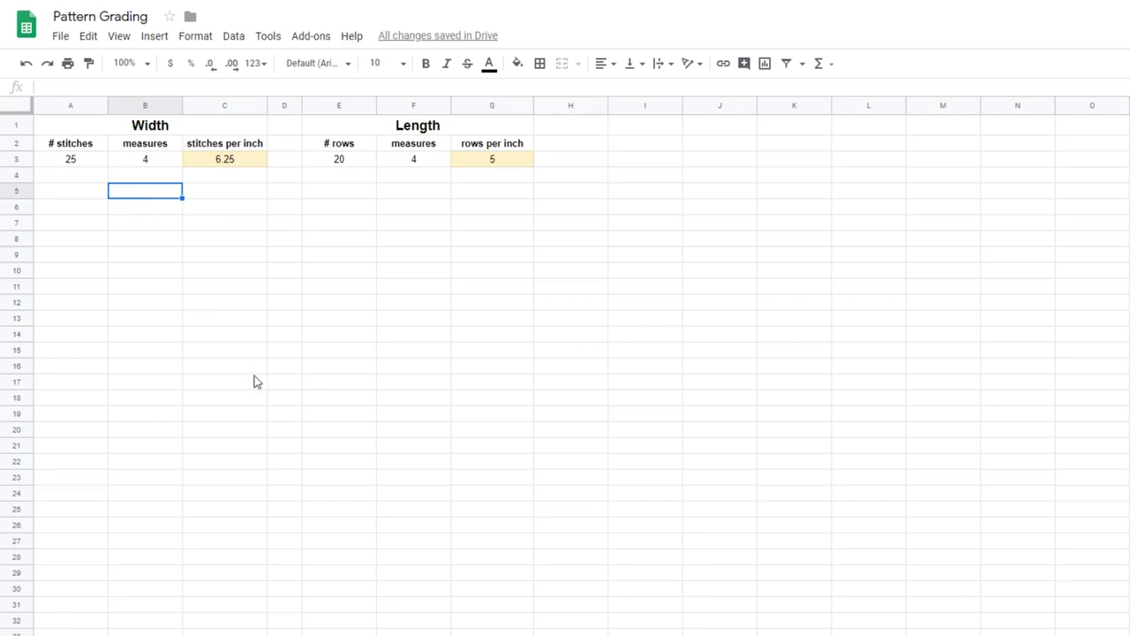
text(des)
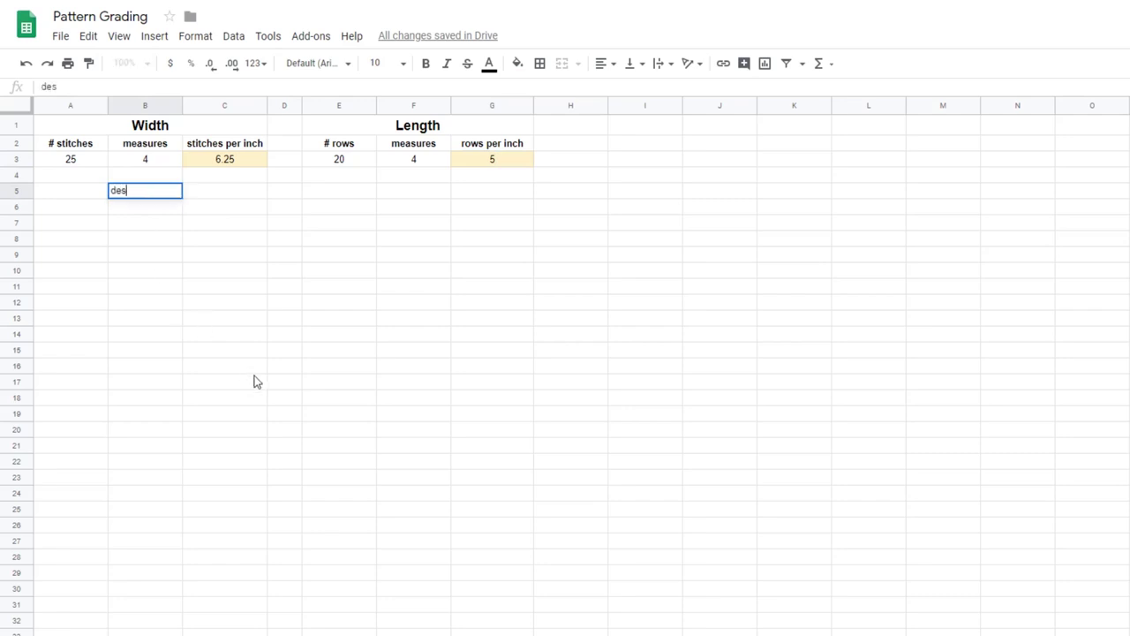
text(ired width)
key(Return)
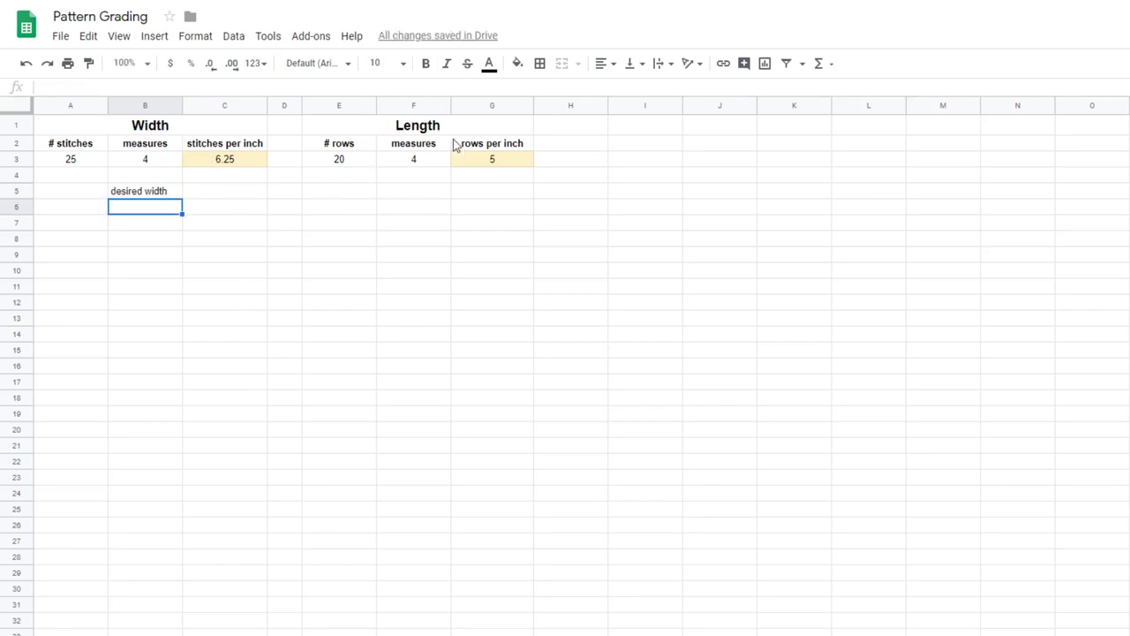
Center and bold the "desired width" header in B5 and the empty cell B6 beneath it
click(603, 69)
click(622, 89)
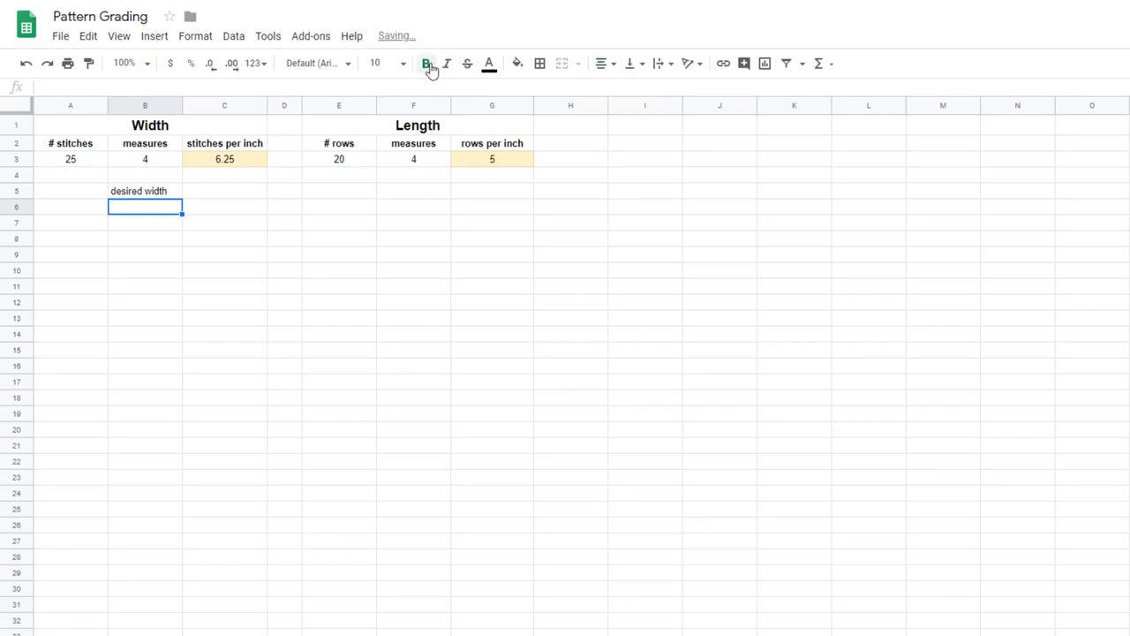
click(135, 196)
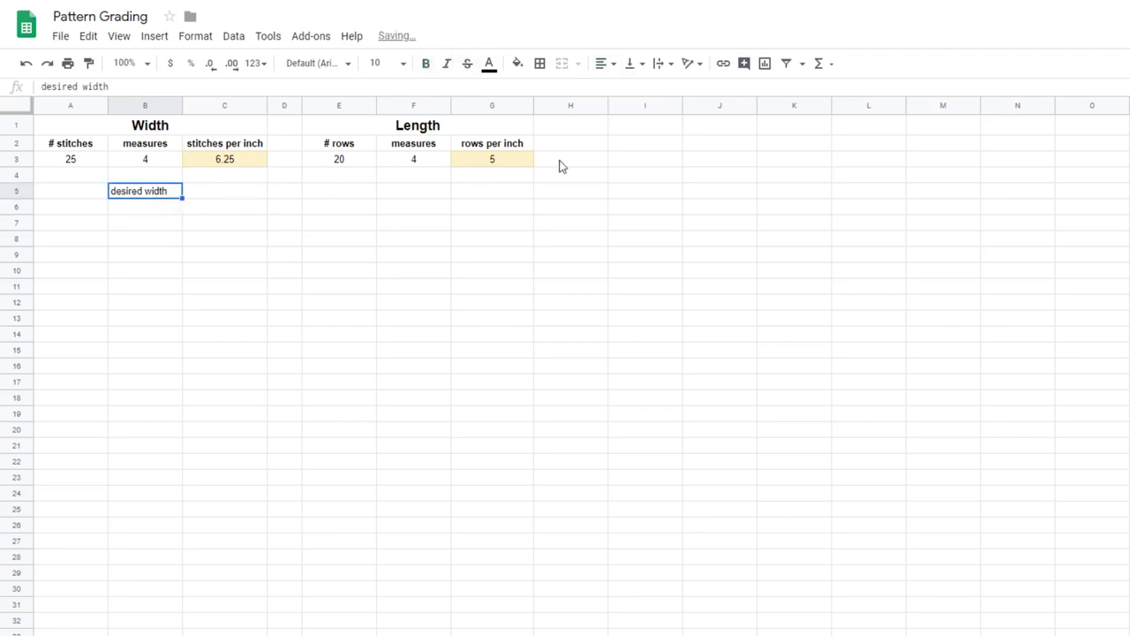
click(603, 64)
click(621, 89)
click(426, 67)
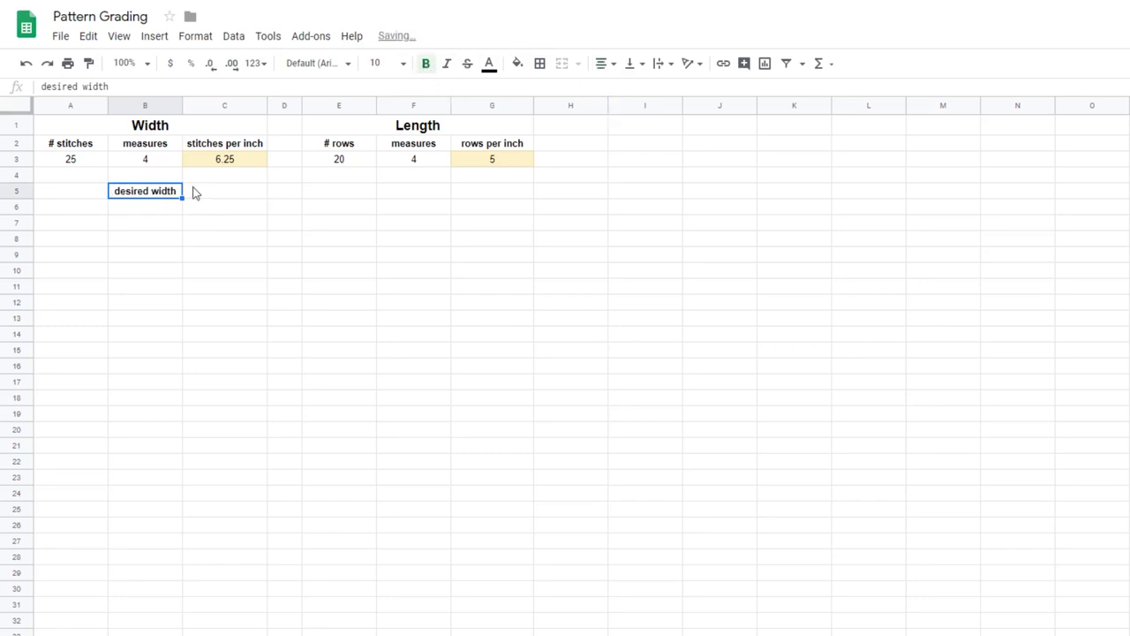
Capitalize both words of the header in B5 so it reads "Desired Width"
drag(46, 86, 82, 86)
text(D)
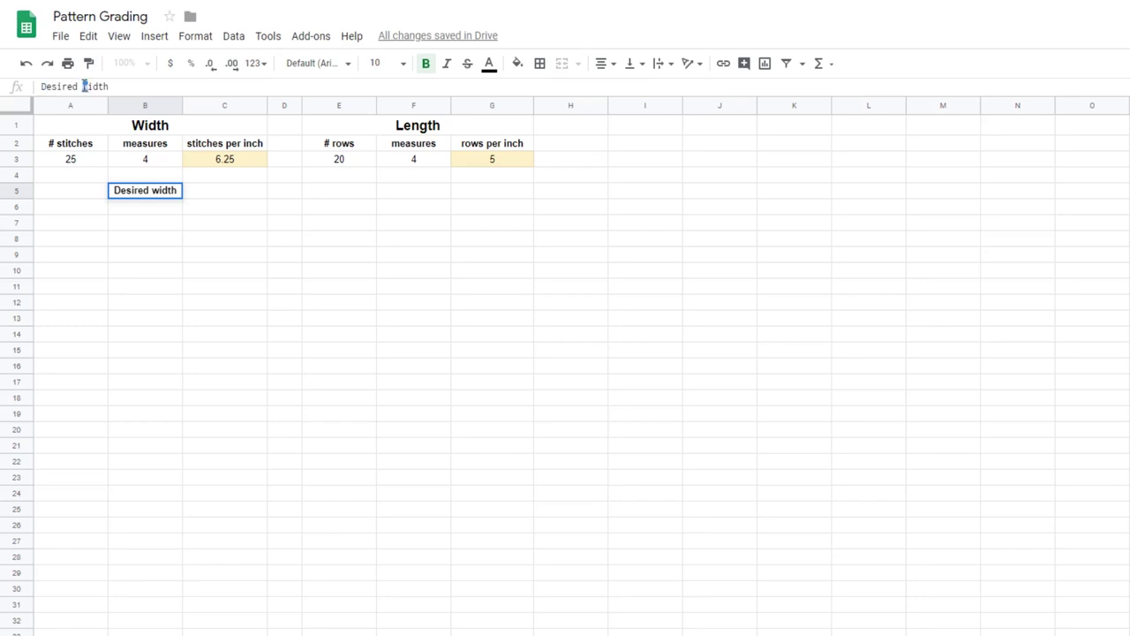
text(W)
Enter the header "# sts per panel" in C5, beside "Desired Width"
click(216, 192)
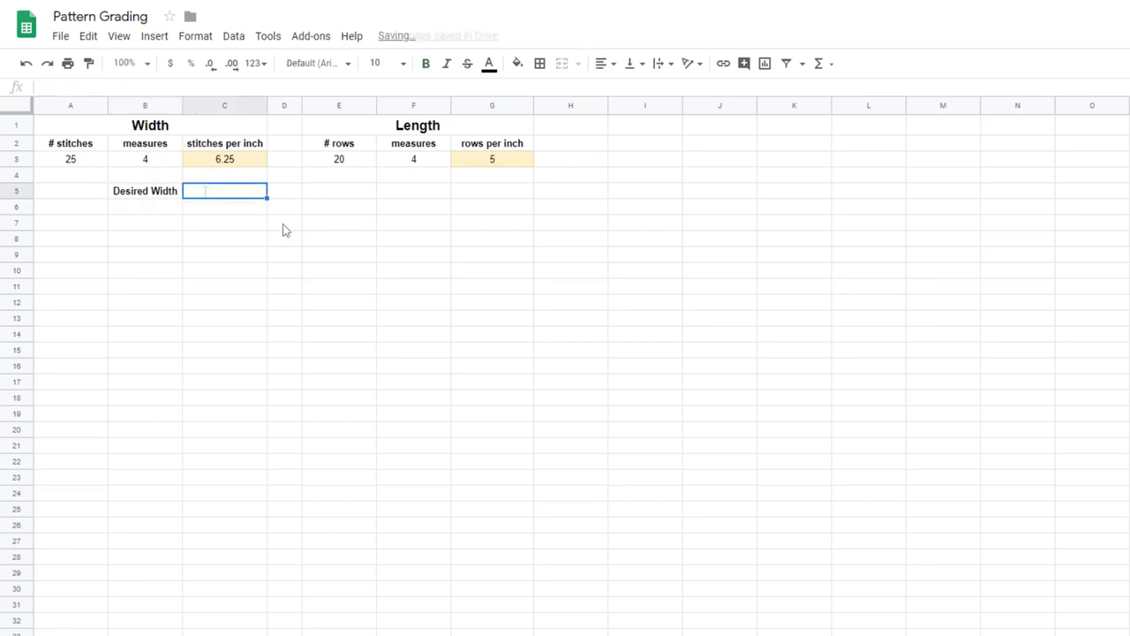
double_click(205, 191)
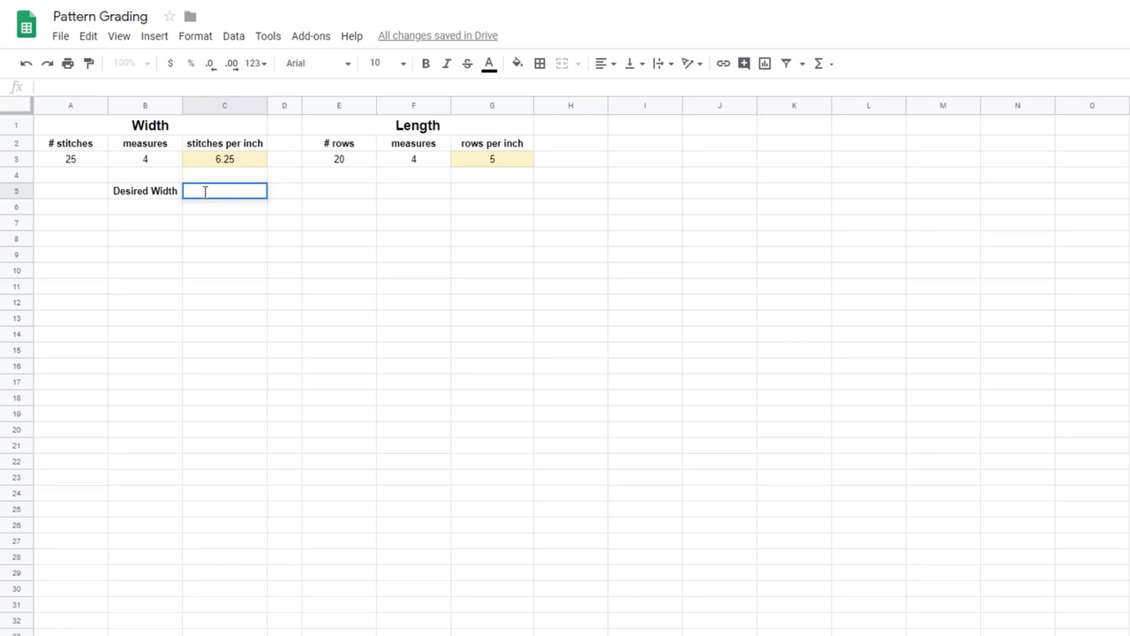
text(# Sts)
key(BackSpace)
key(BackSpace)
key(BackSpace)
text(sts per panel)
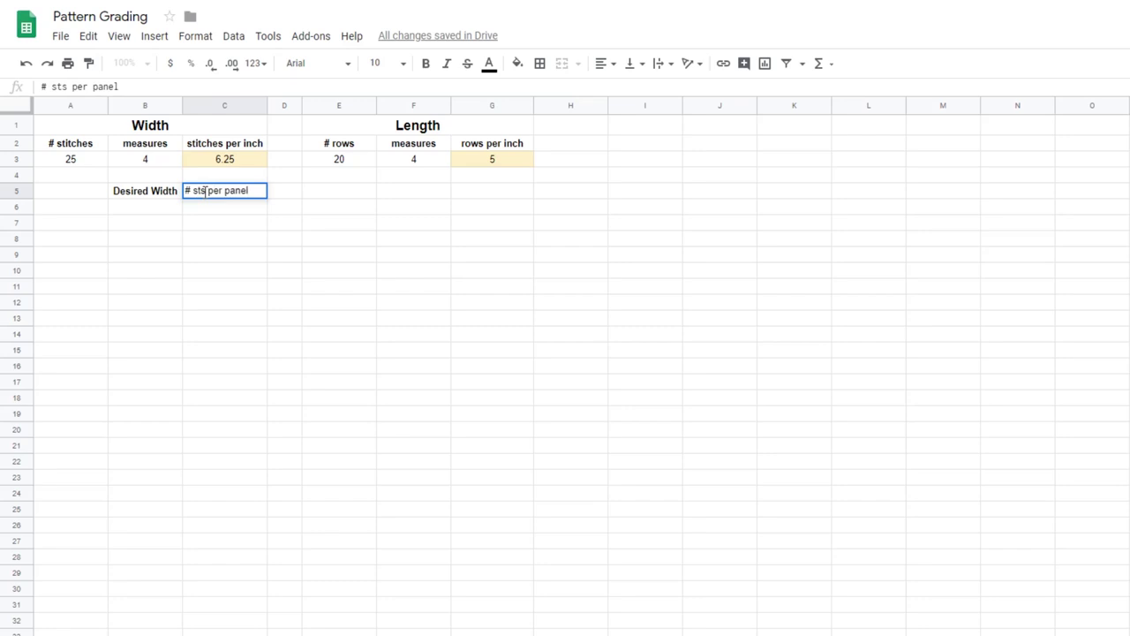
key(Tab)
Center and bold the "# sts per panel" header in C5
click(242, 194)
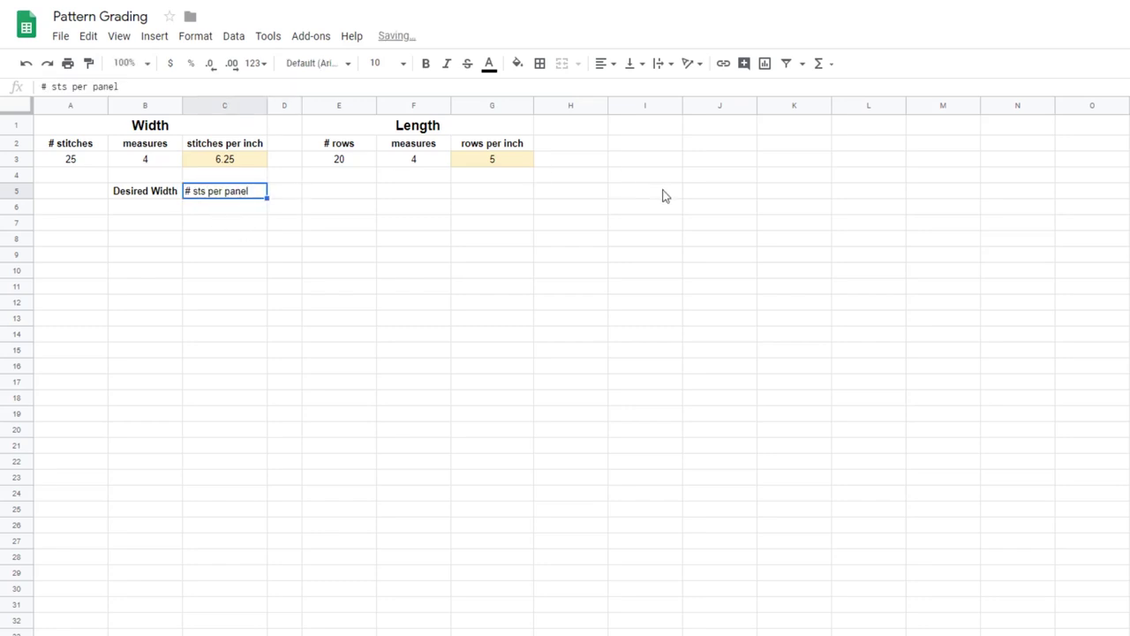
click(617, 69)
click(622, 89)
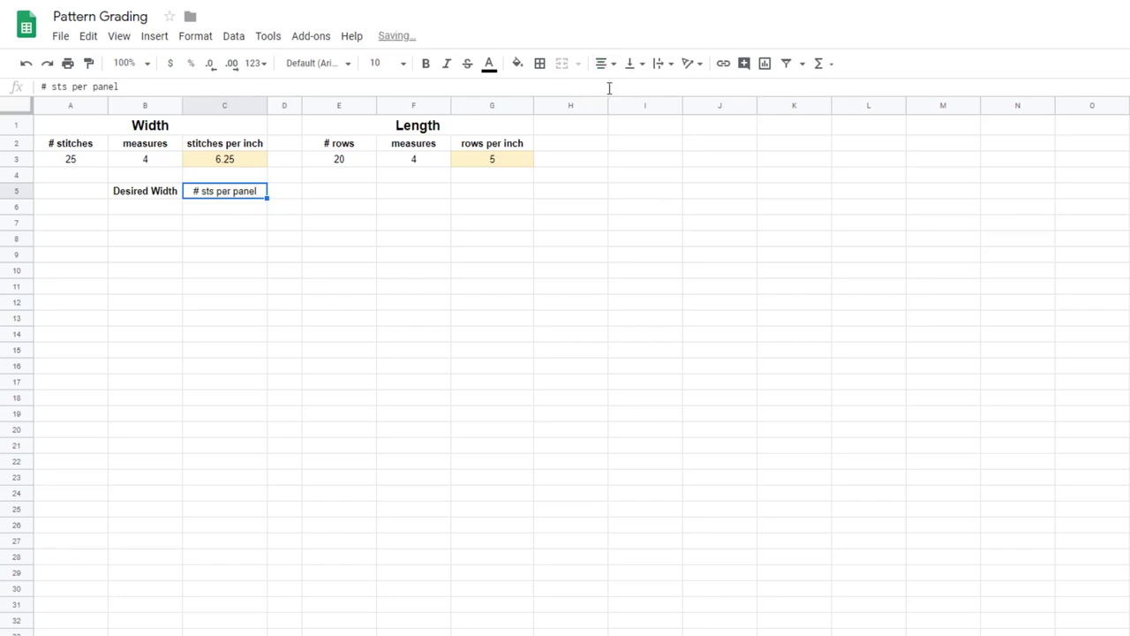
click(426, 64)
Fill cell C6, under the "# sts per panel" header, with the same light yellow as C3
click(228, 210)
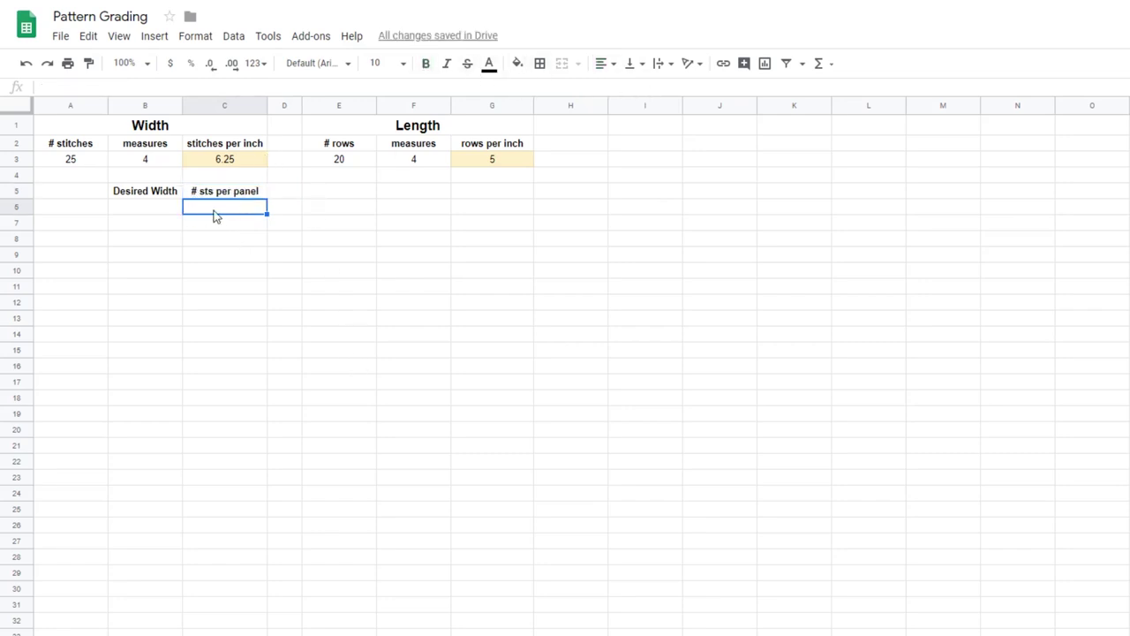
click(517, 65)
click(575, 156)
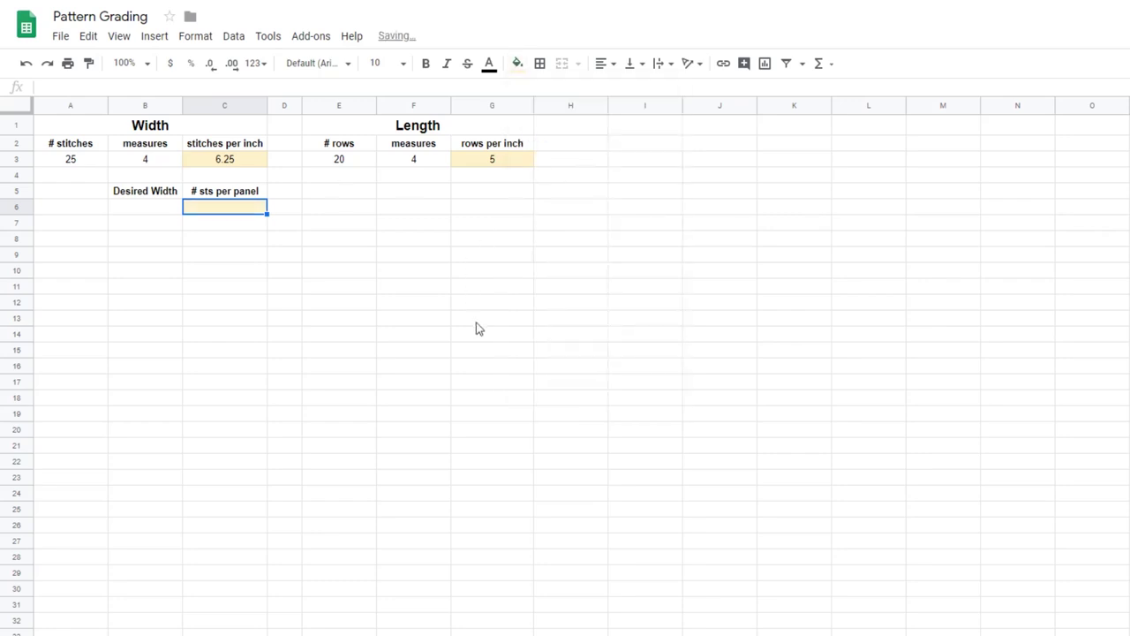
Enter the headers "Desired Length" in F5 and "# rows per panel" in G5
click(406, 197)
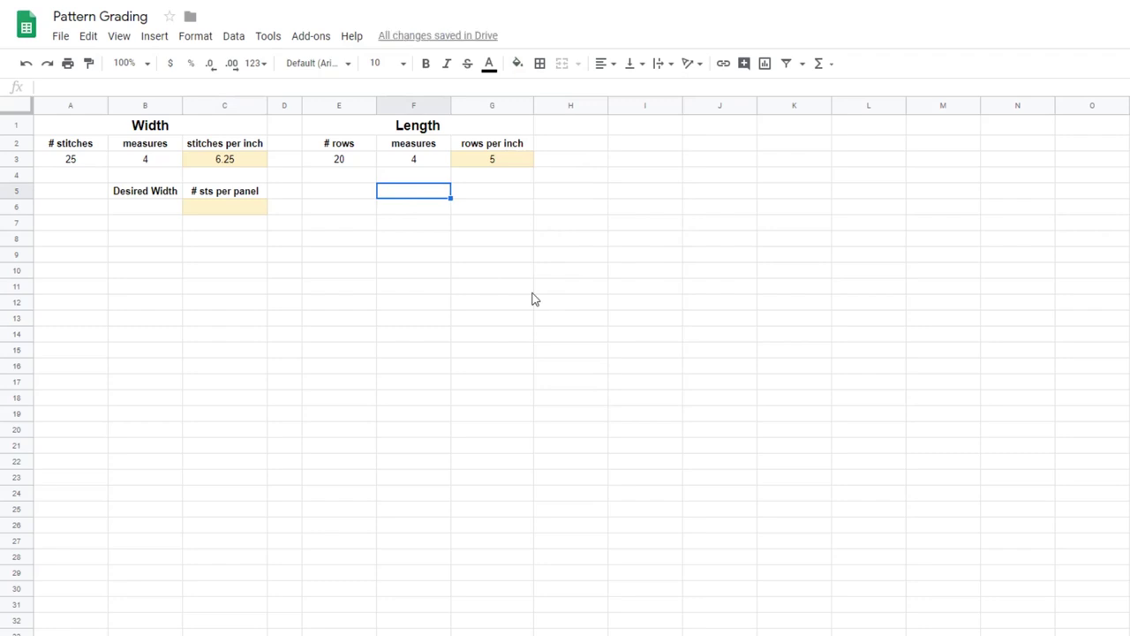
text(Desidered Len)
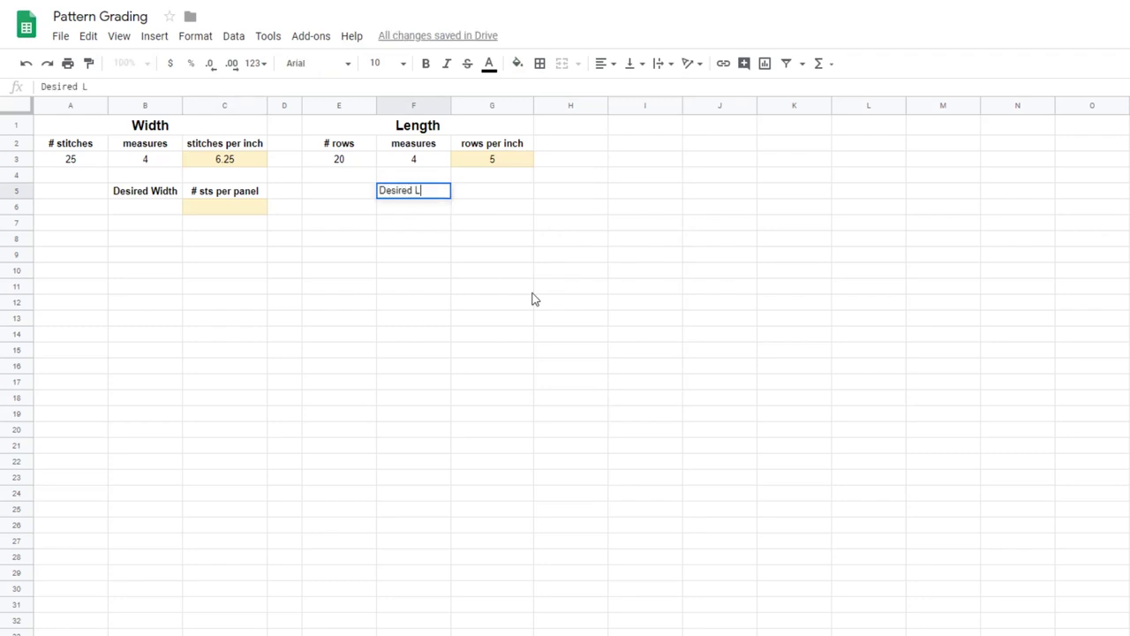
text(gth)
key(Tab)
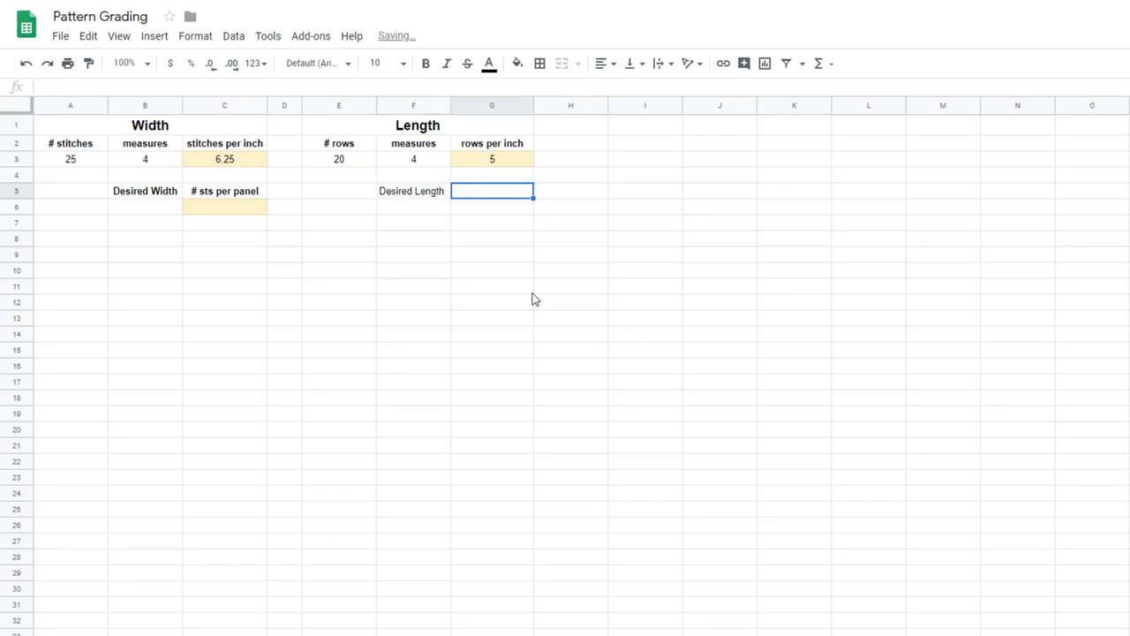
text(# row)
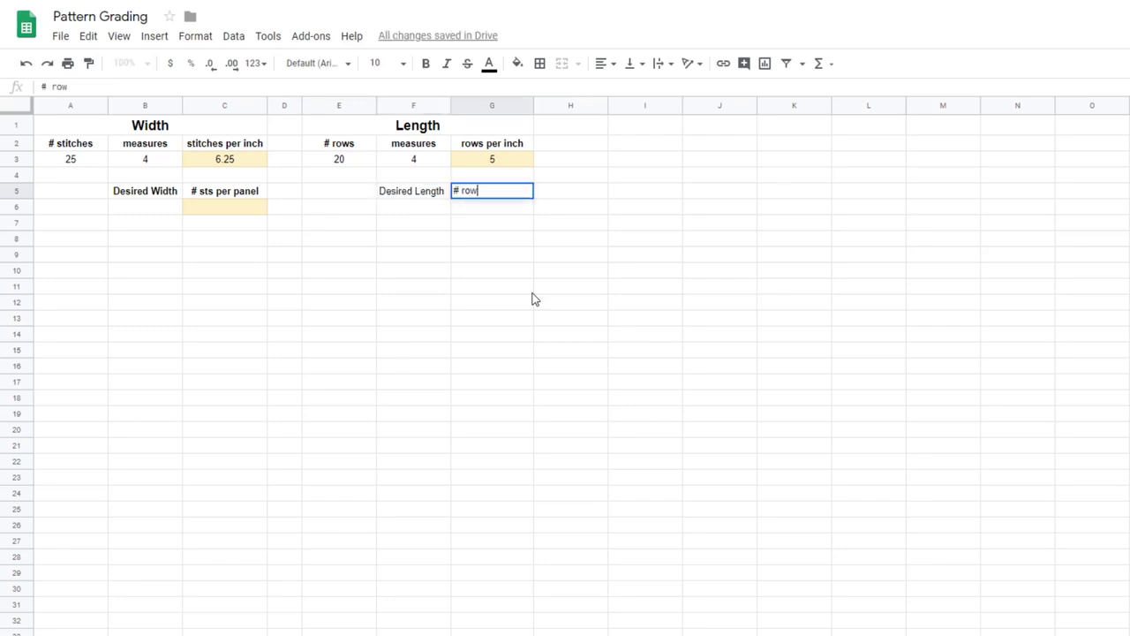
text(s per panel)
key(Return)
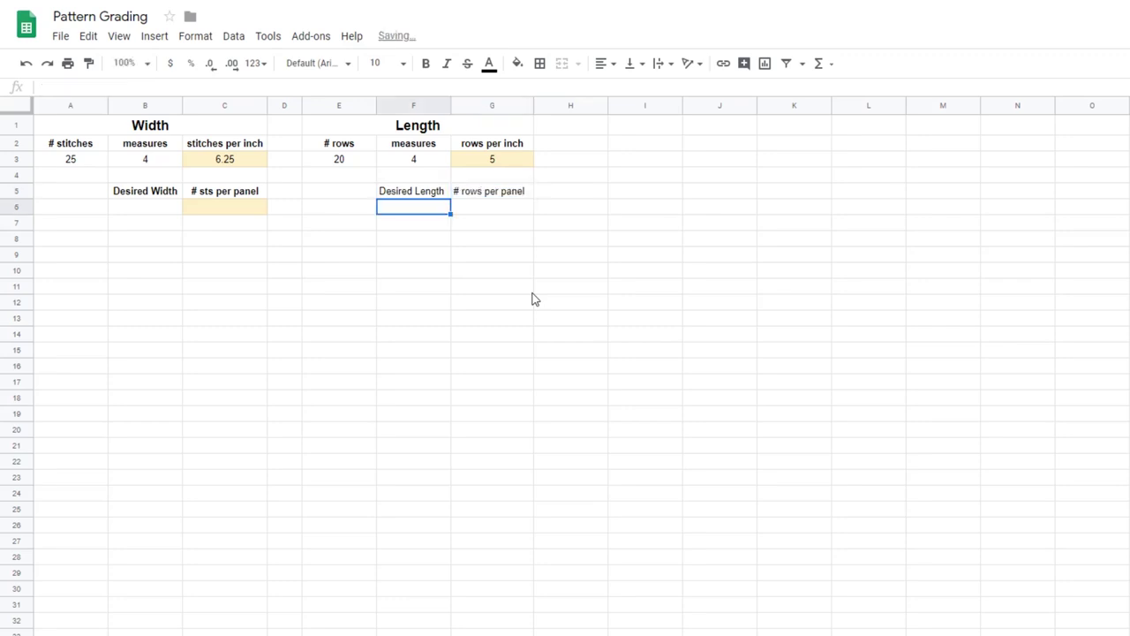
Center and bold the "Desired Length" and "# rows per panel" headers in F5:G5
drag(484, 191, 436, 191)
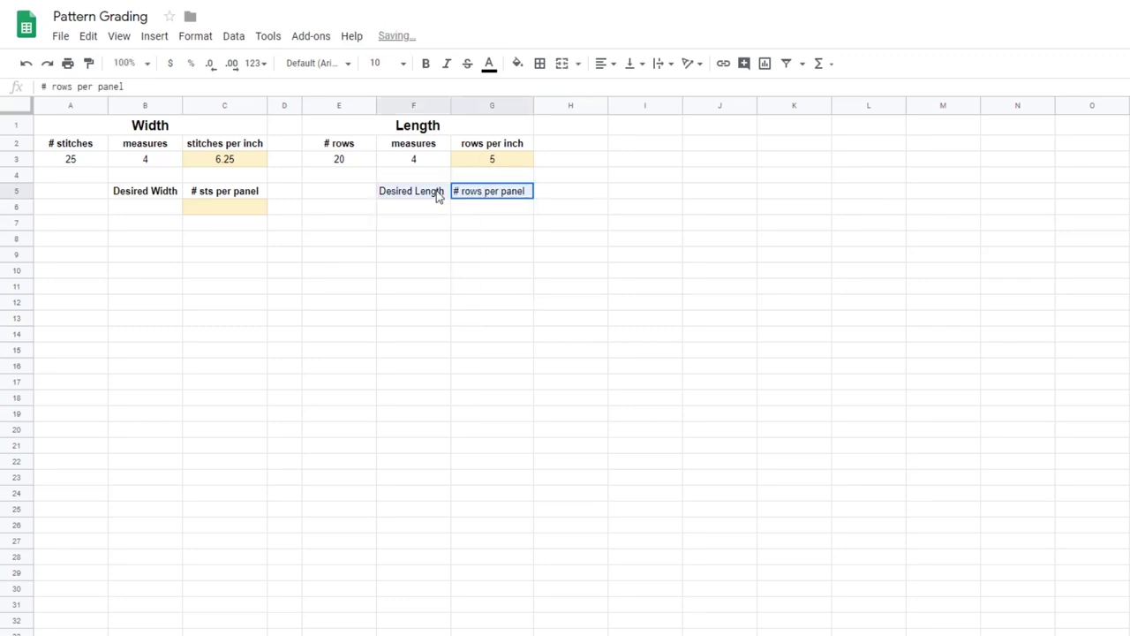
click(600, 64)
click(618, 88)
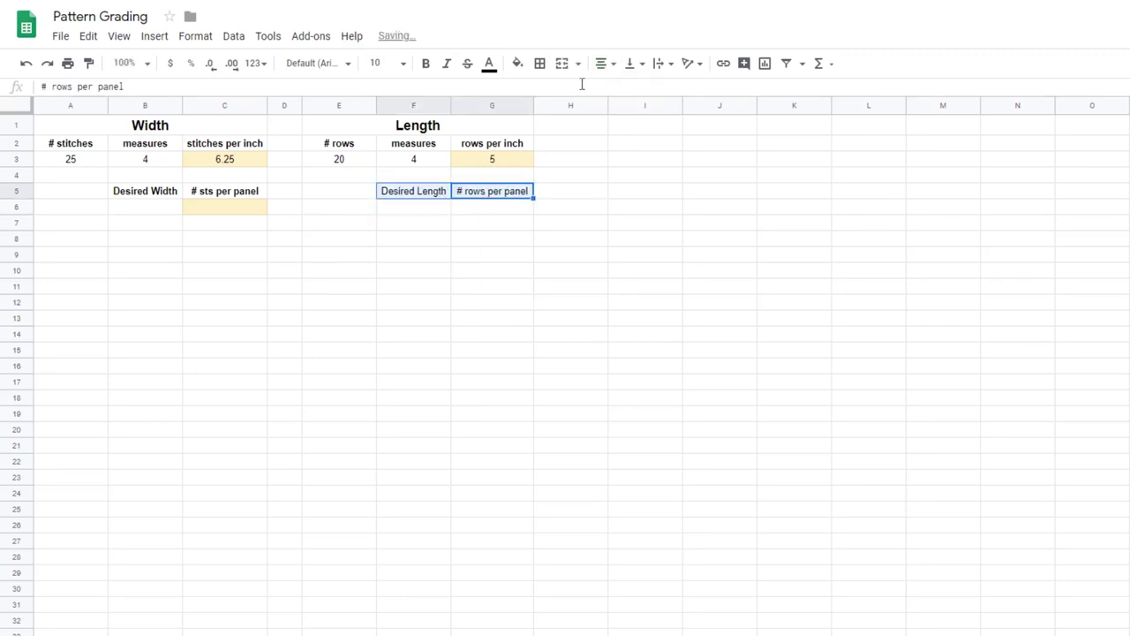
click(425, 63)
Fill cell G6, under the "# rows per panel" header, with the same light yellow as G3
click(485, 207)
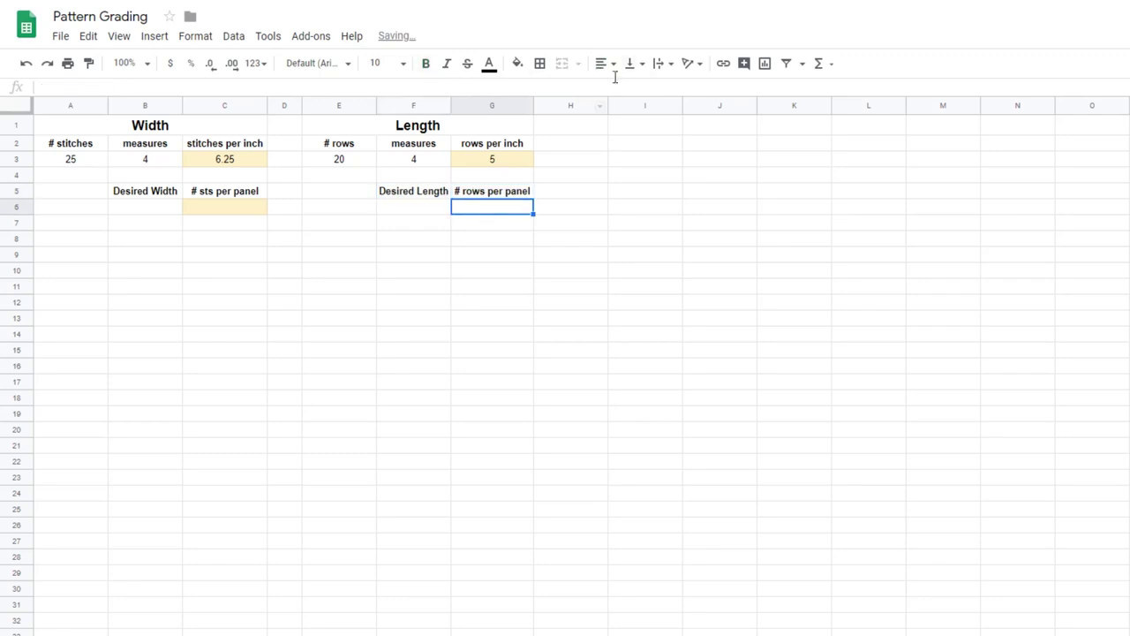
click(518, 63)
click(572, 156)
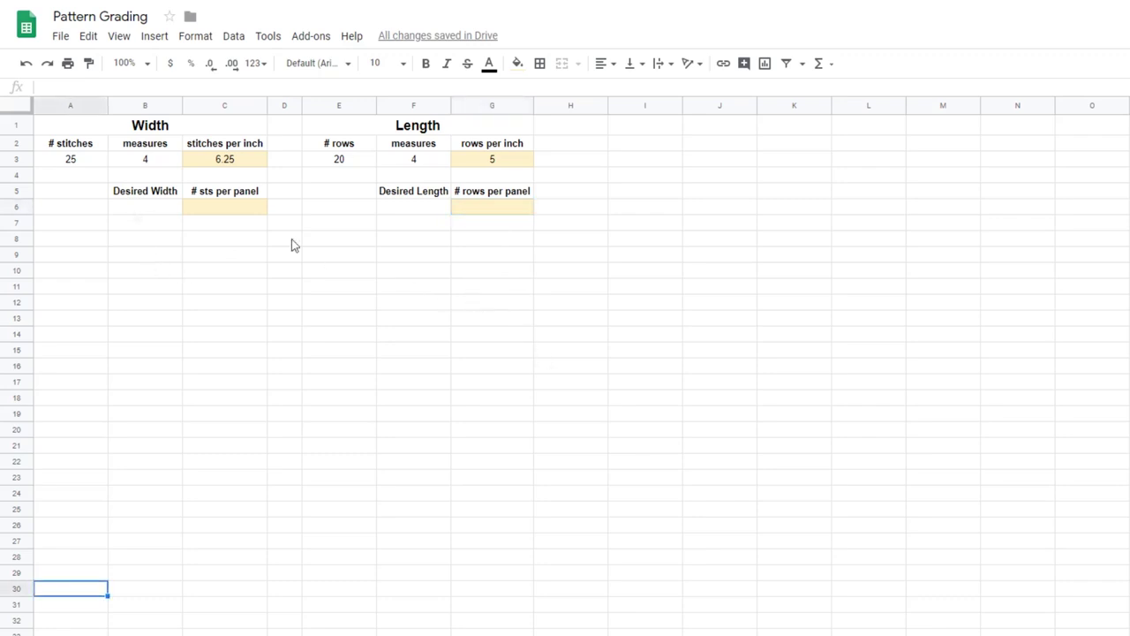
Enter the formula =B6*C3 in C6 to multiply the desired width by the stitches per inch
click(215, 208)
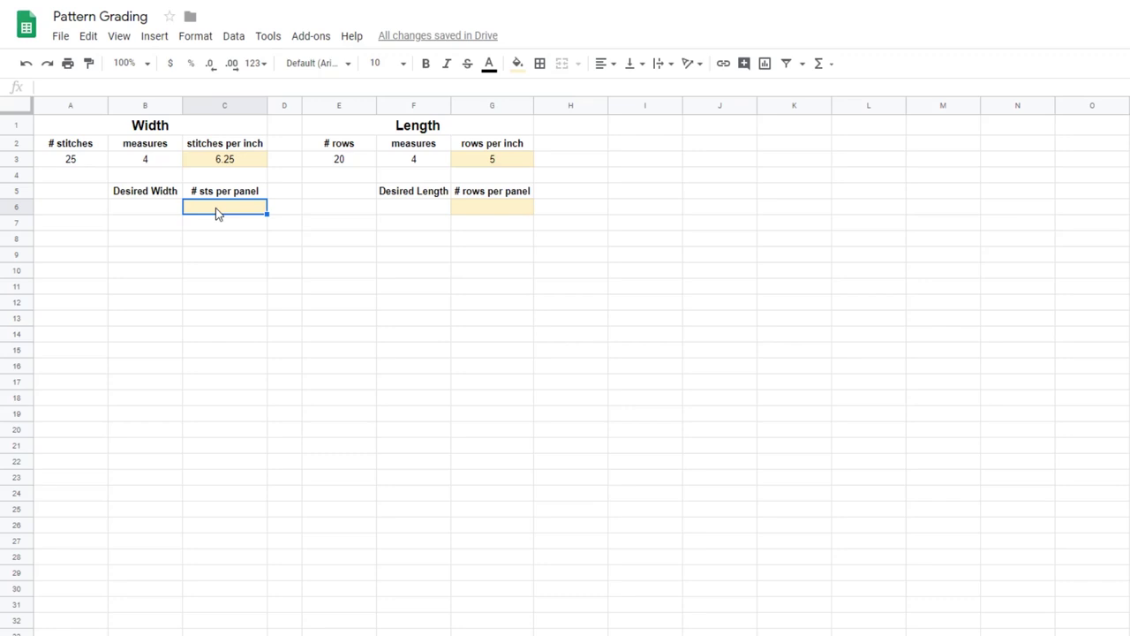
text(=)
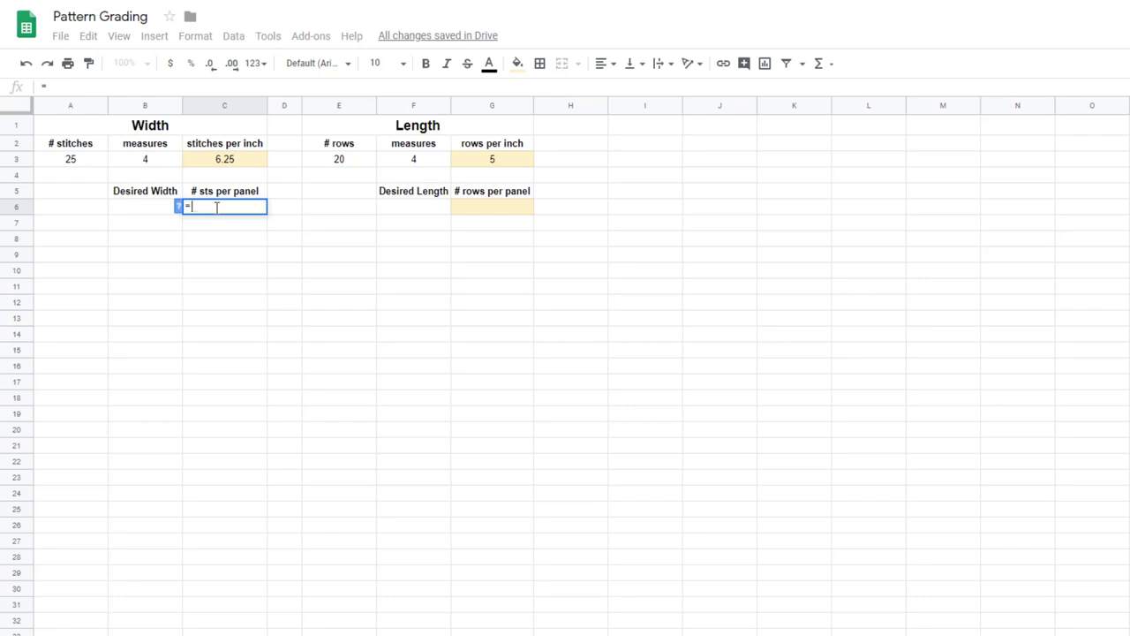
click(149, 213)
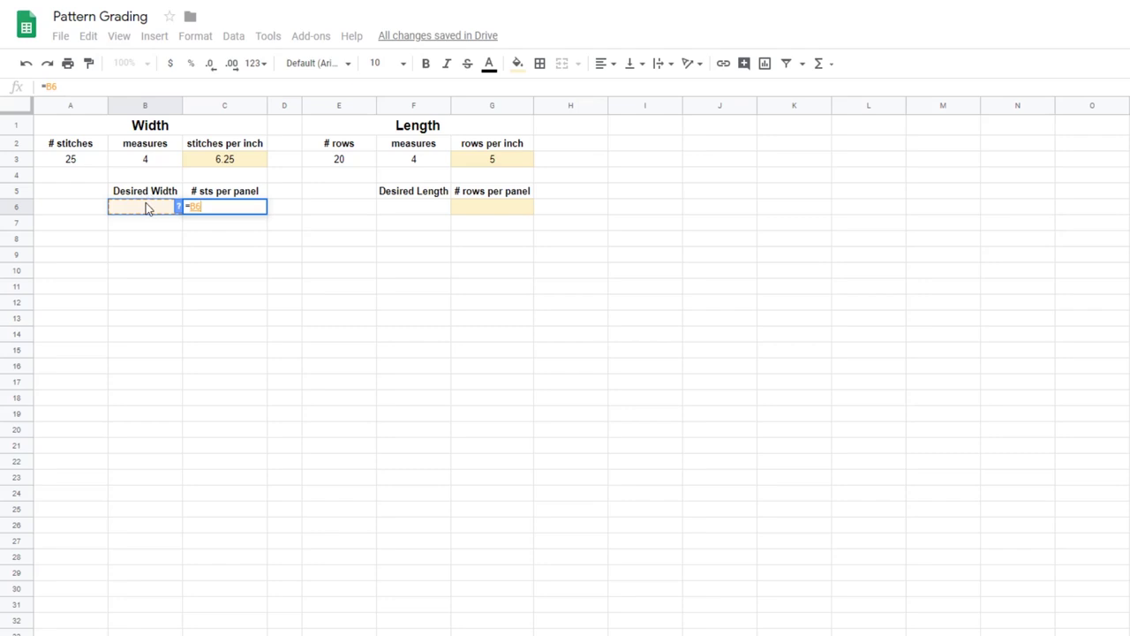
text(*)
click(231, 166)
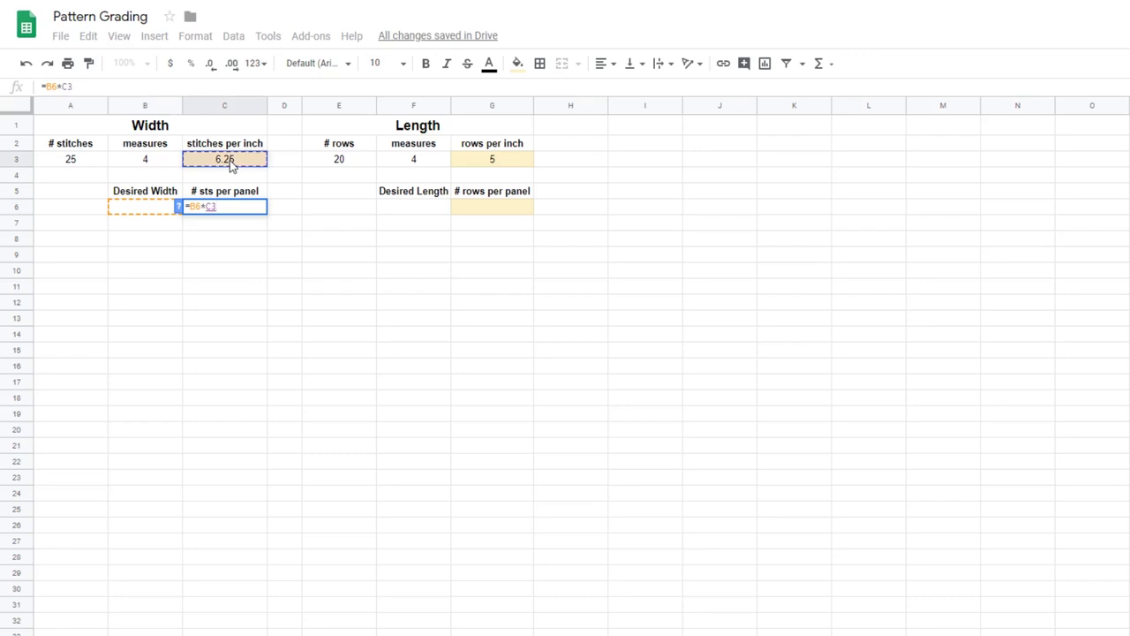
key(Return)
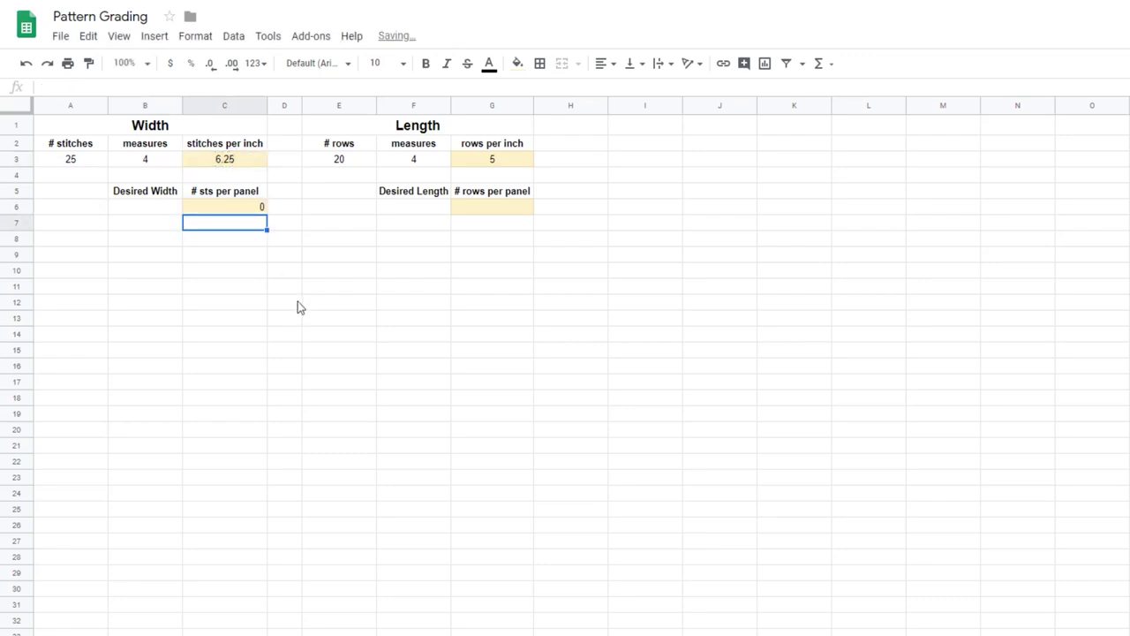
Set the desired width in B6 to 30 and center the stitches-per-panel result in C6
click(152, 210)
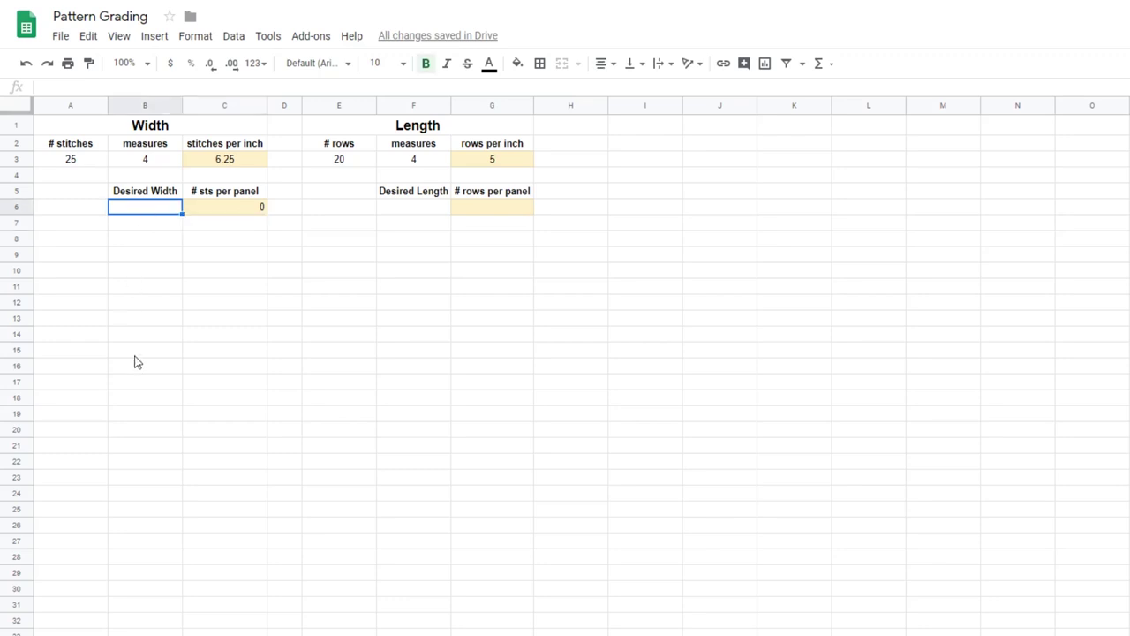
text(30)
key(Tab)
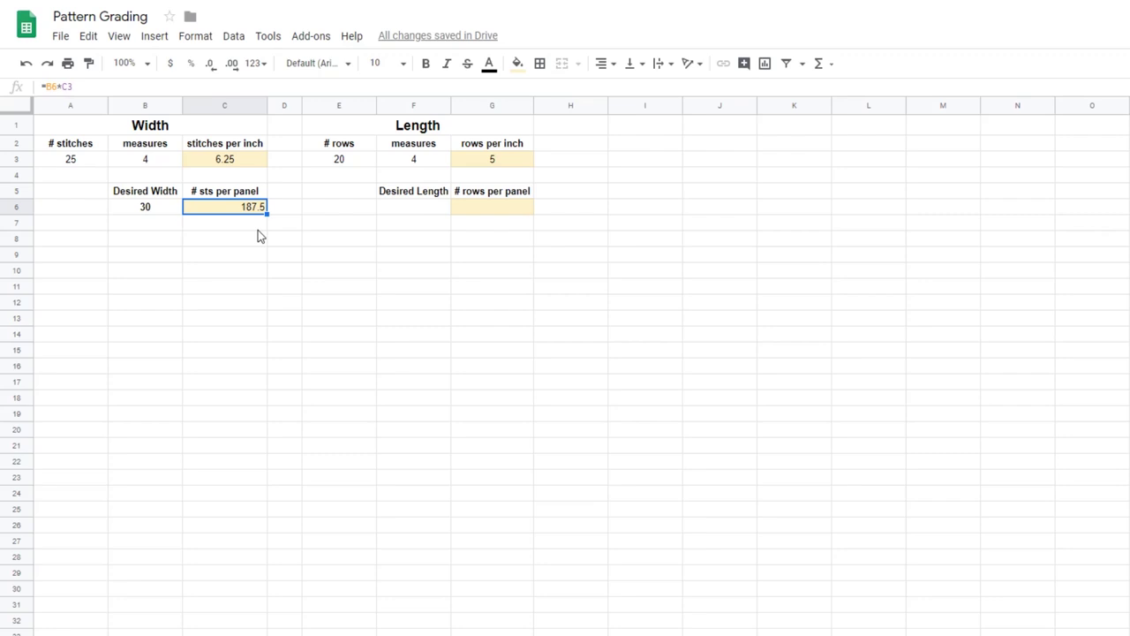
click(607, 63)
click(620, 89)
Enter the formula =F6*G3 in G6 to multiply the desired length by the rows per inch
click(493, 212)
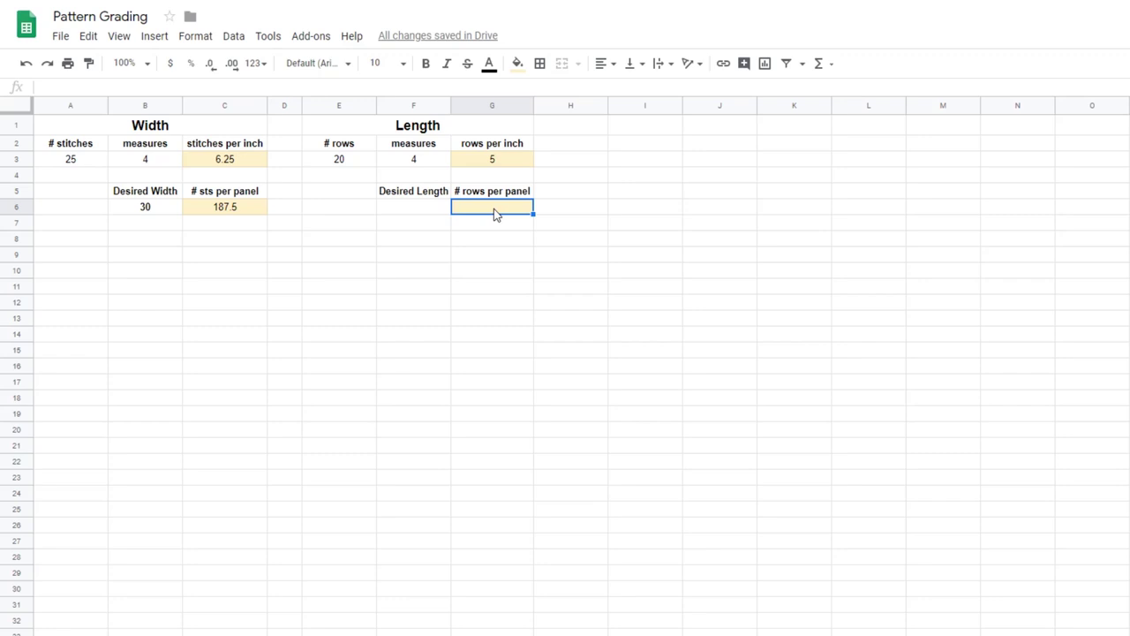
text(=)
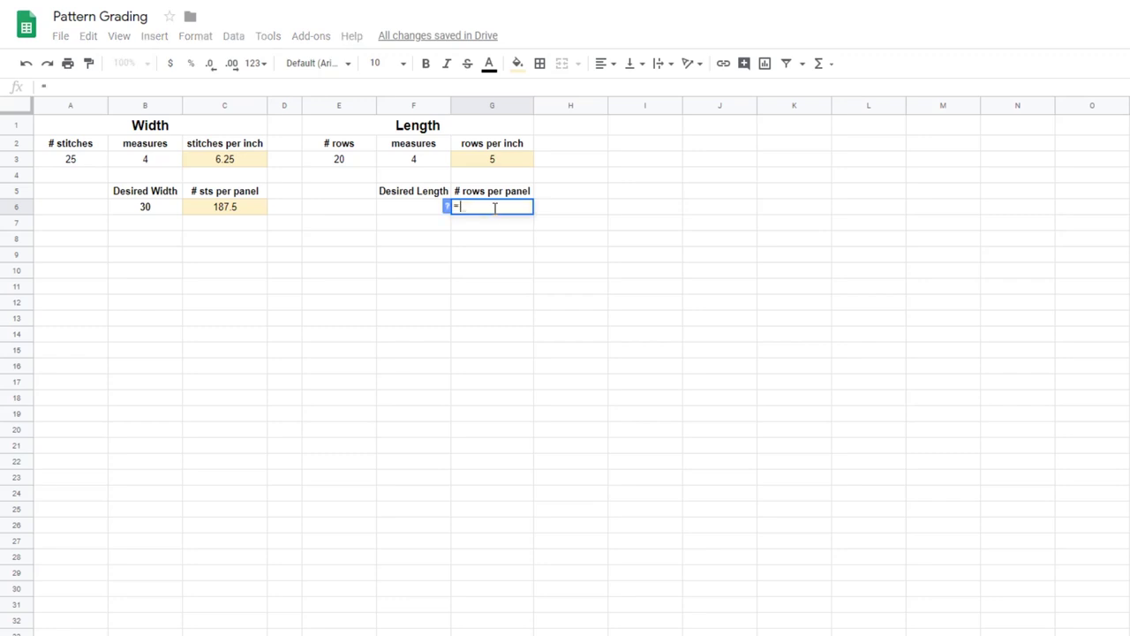
click(410, 206)
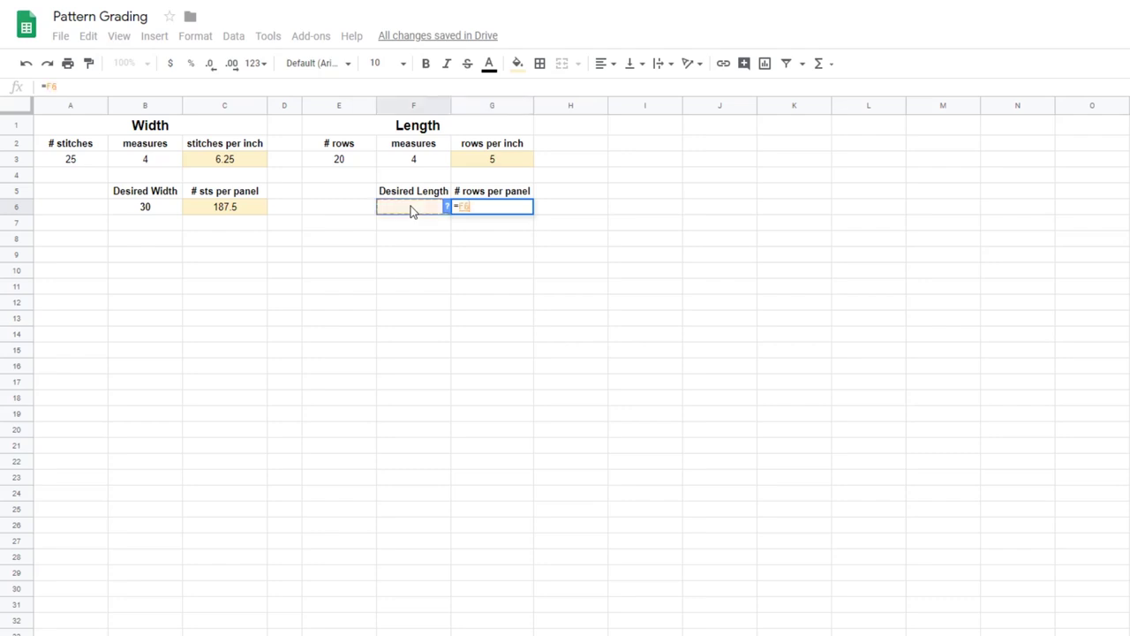
text(*)
click(493, 162)
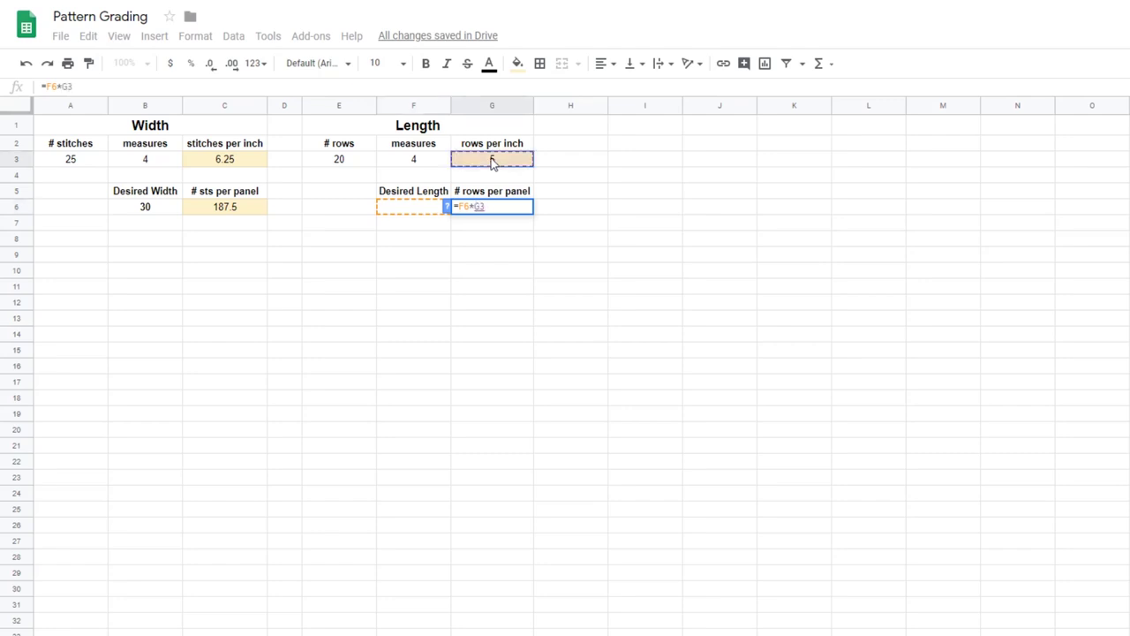
key(Return)
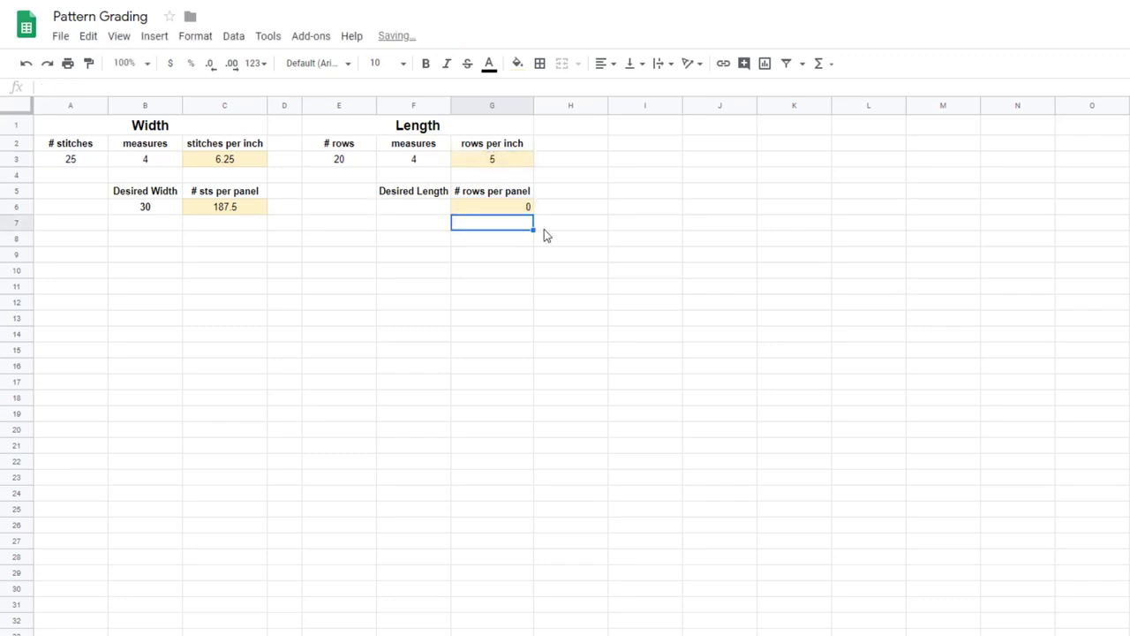
Set the desired length in F6 to 30 and center the contents of F6:G6
click(409, 207)
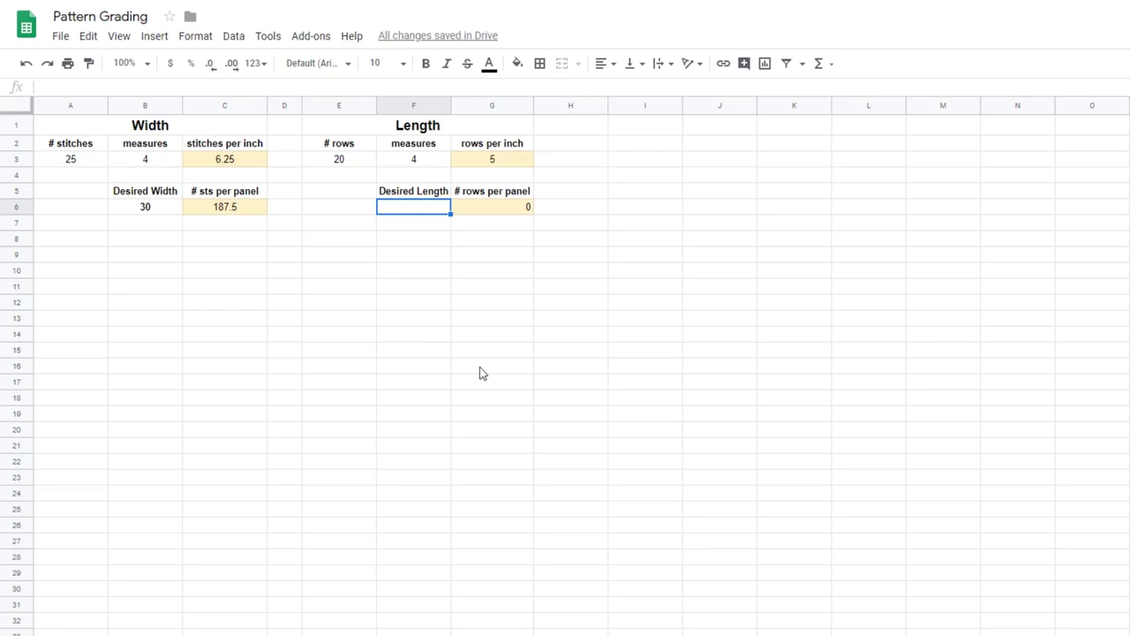
text(30)
key(Tab)
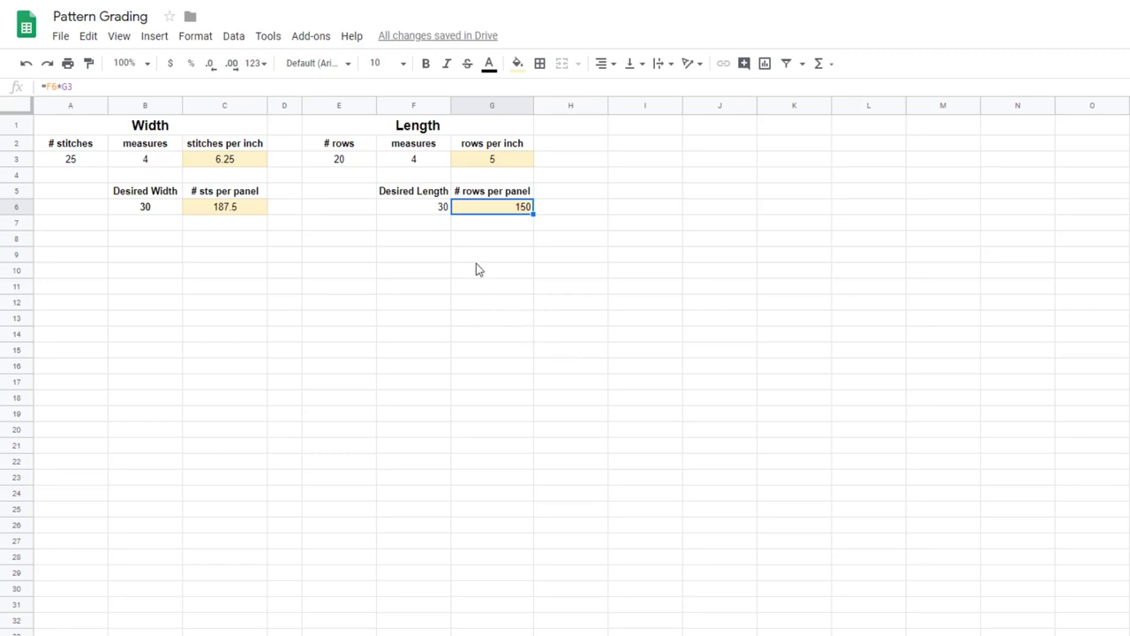
drag(430, 212, 473, 208)
click(605, 63)
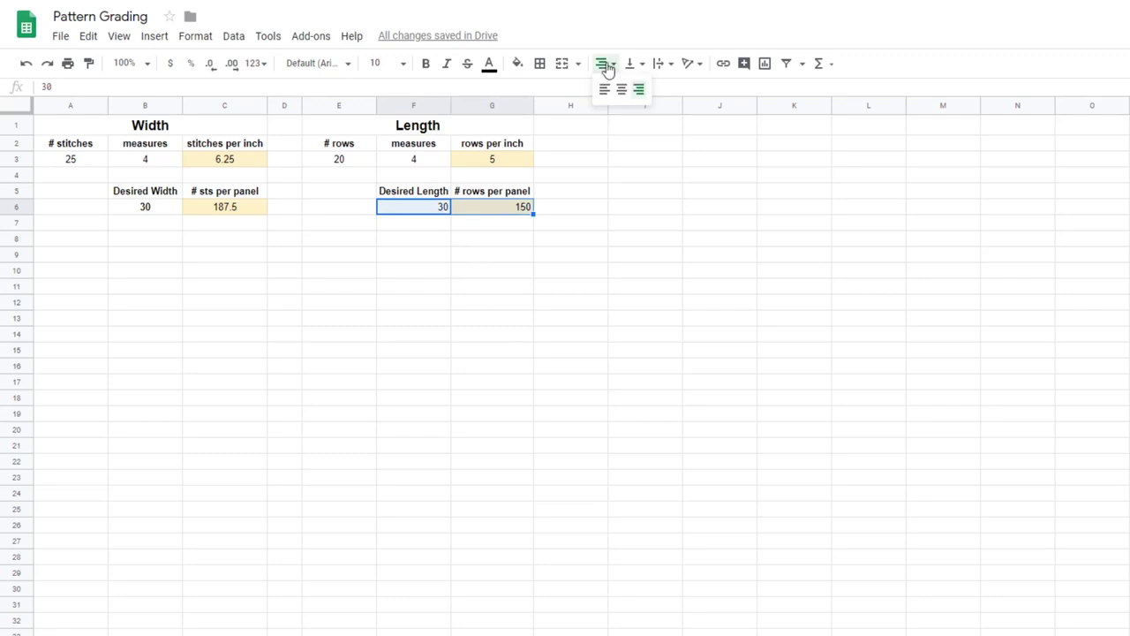
click(623, 90)
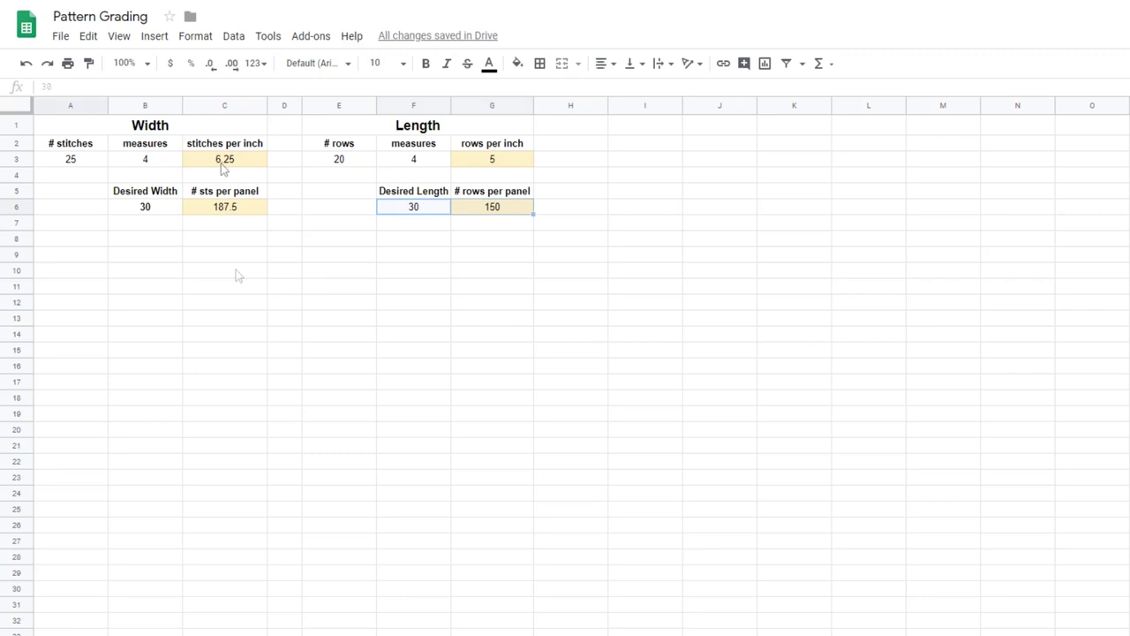
Examine the stitches-per-inch formula in C3 and the stitches-per-panel formula in C6
key(Left)
key(Left)
key(Left)
key(Up)
key(Up)
key(Up)
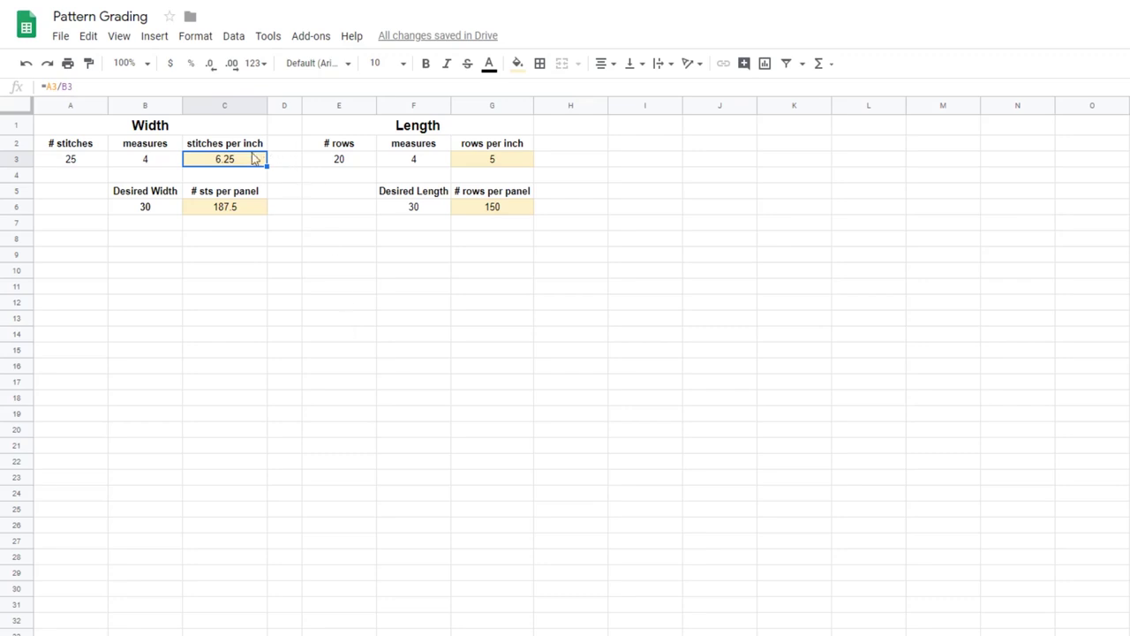
click(235, 211)
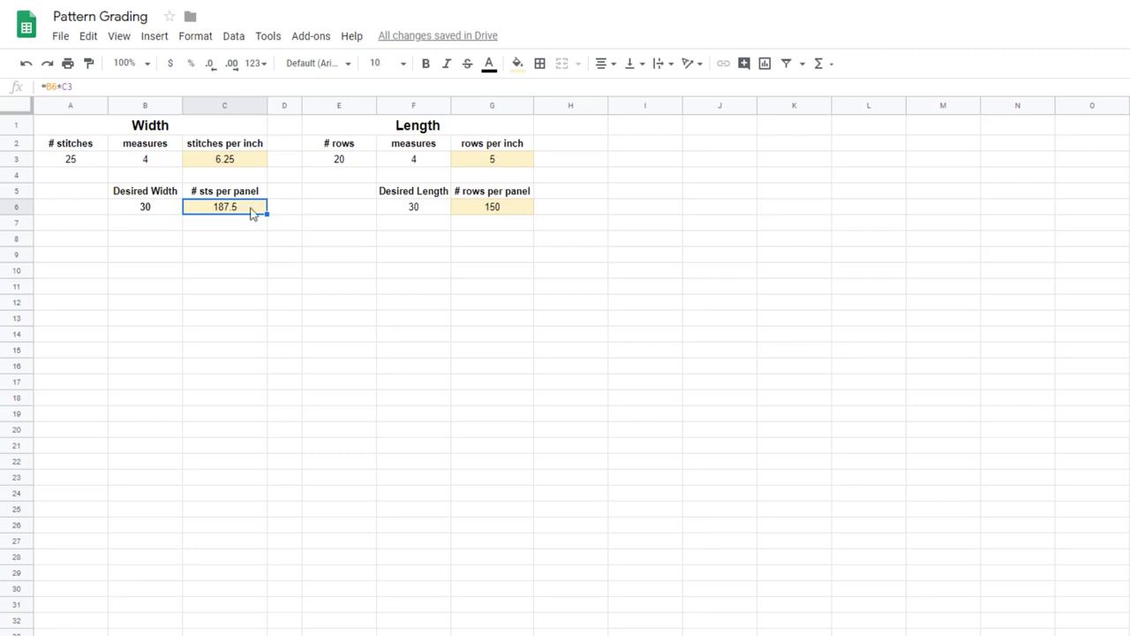
Try overwriting the stitches-per-inch formula in C3 with the whole number 6, and undo the change
click(226, 164)
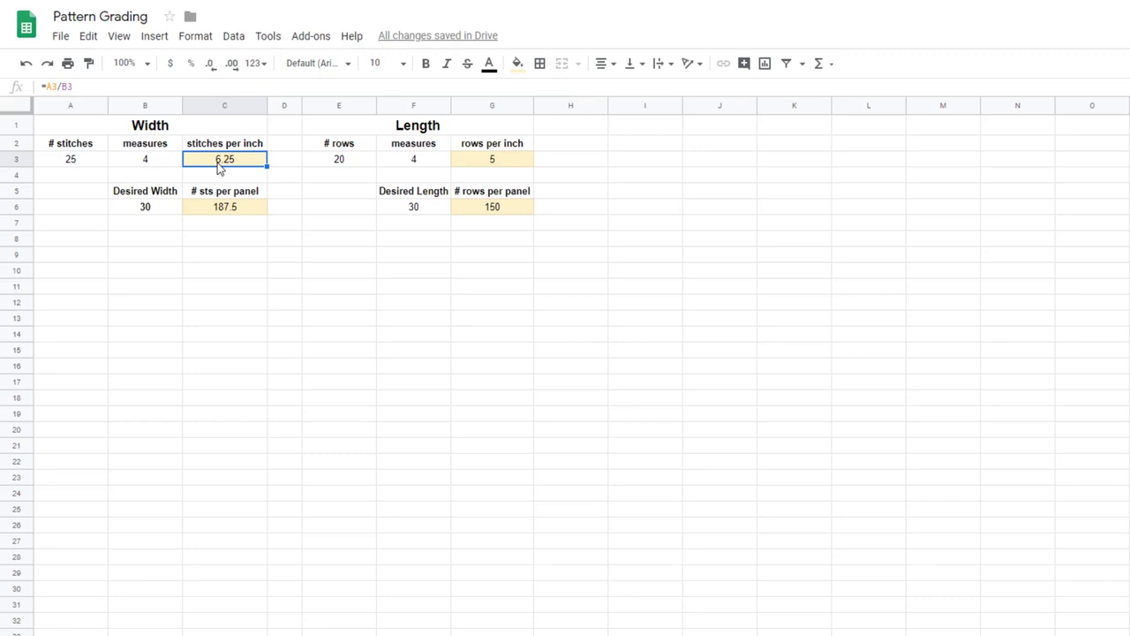
text(6)
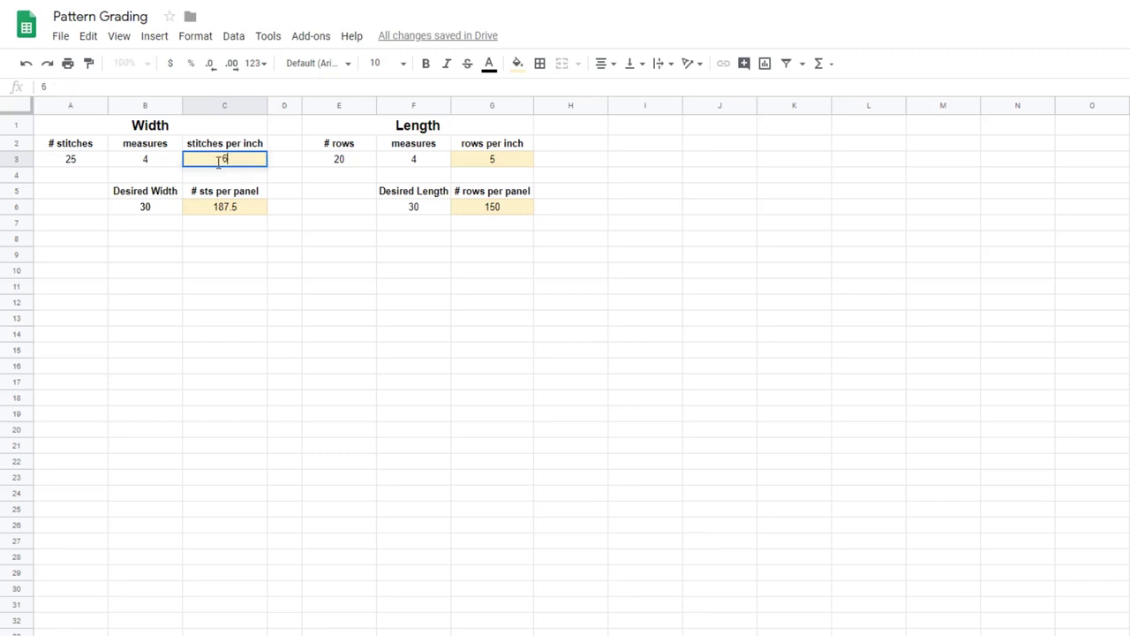
key(Return)
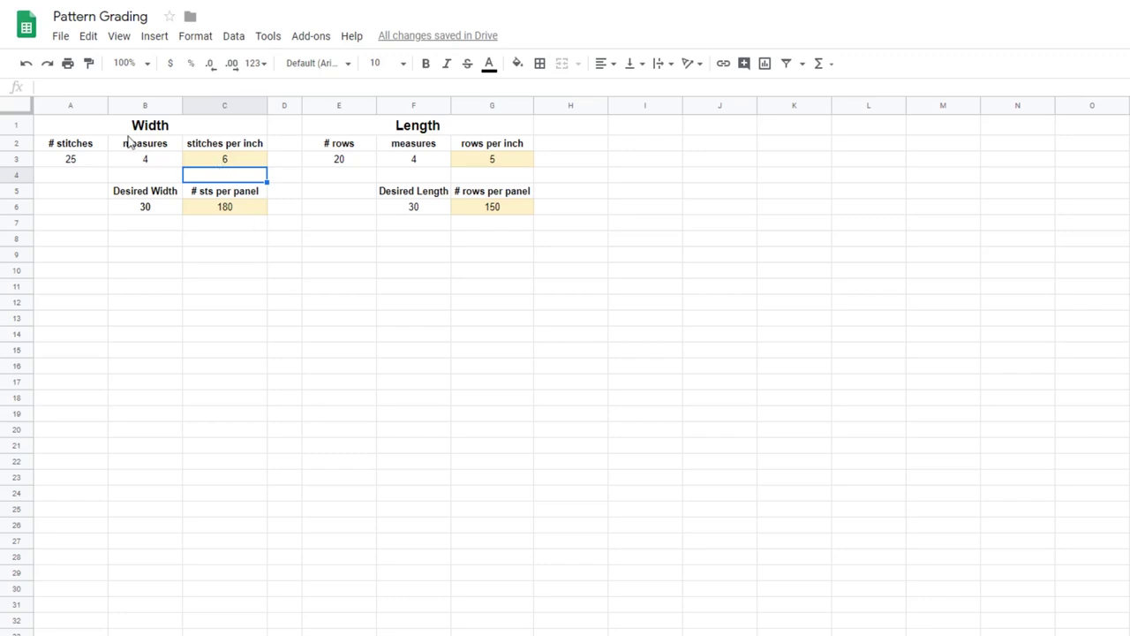
key(ctrl+z)
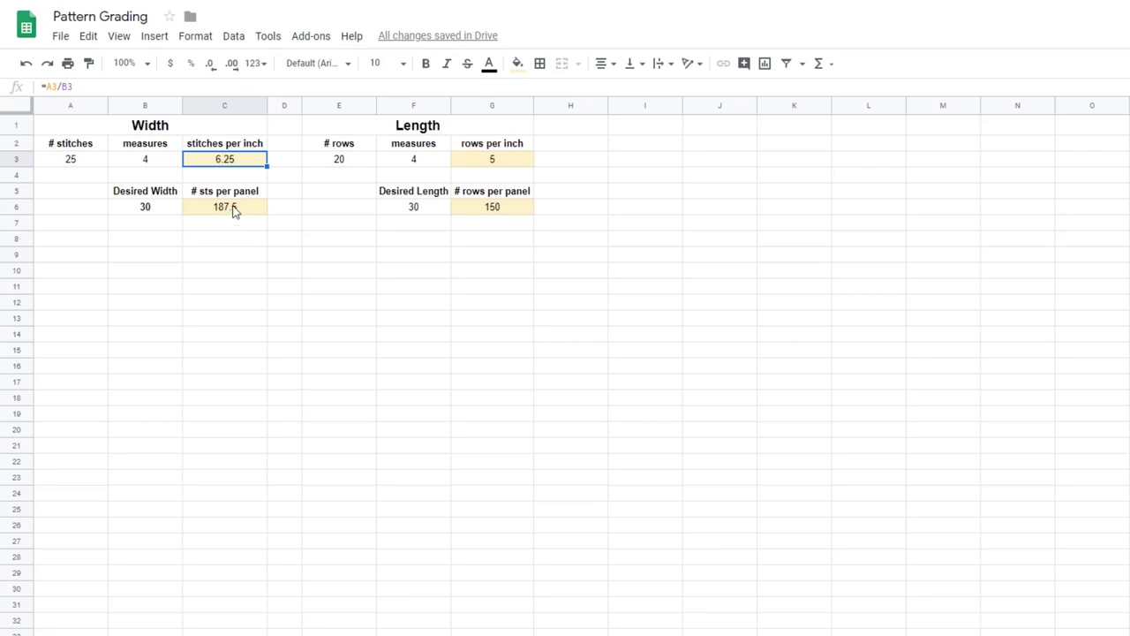
Compare the formulas in the yellow result cells C3, G3, C6 and G6 of the Width and Length sections
click(227, 212)
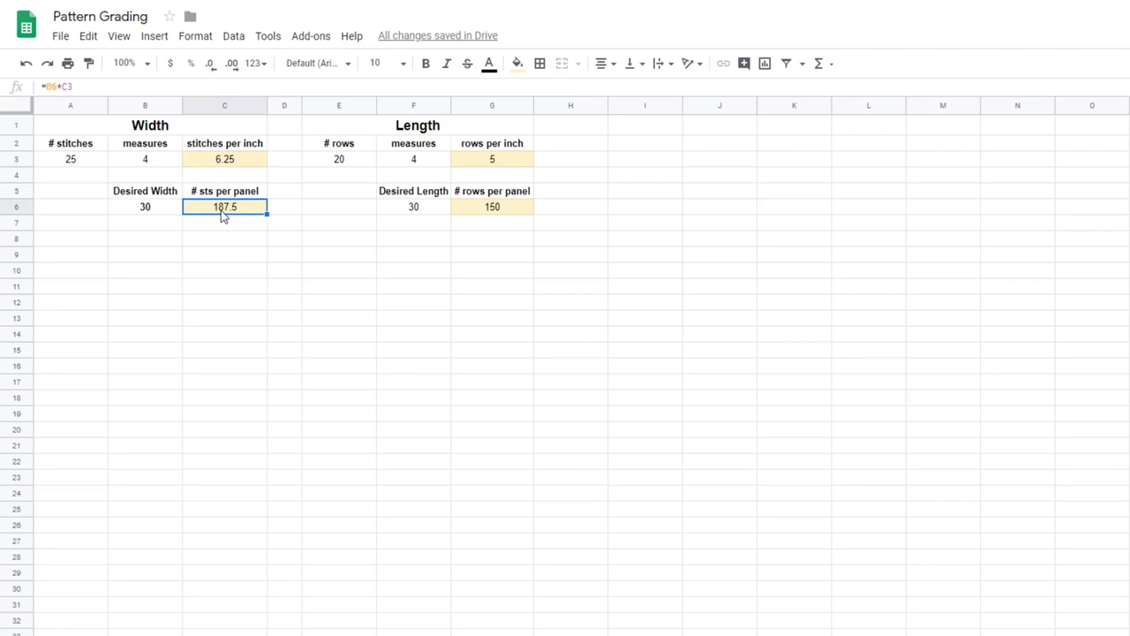
click(480, 210)
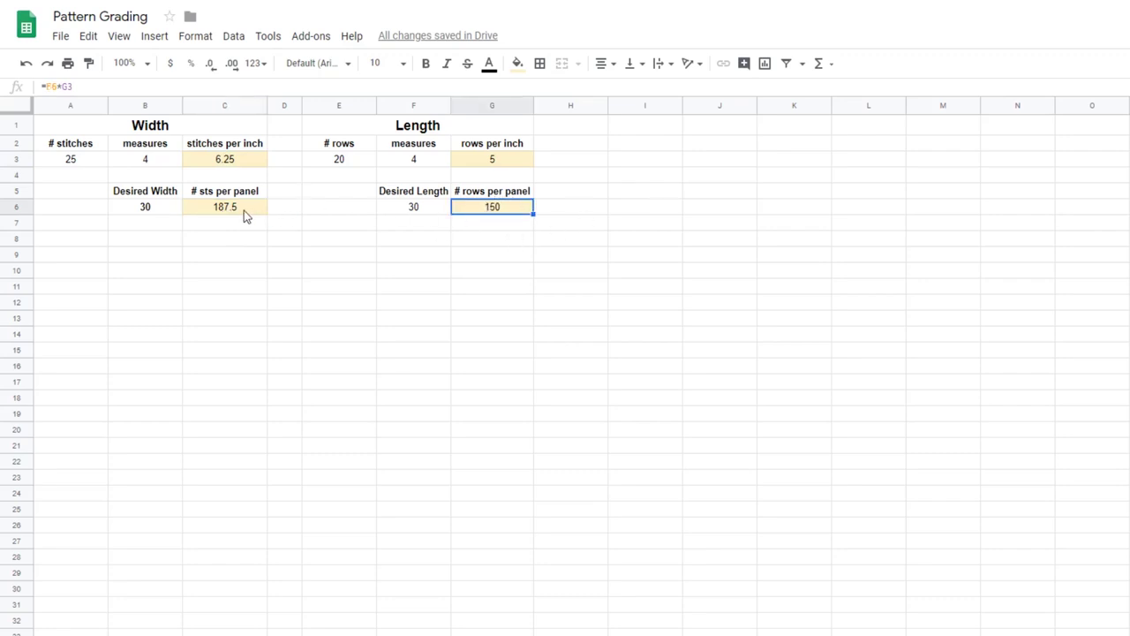
click(244, 210)
click(471, 204)
click(244, 209)
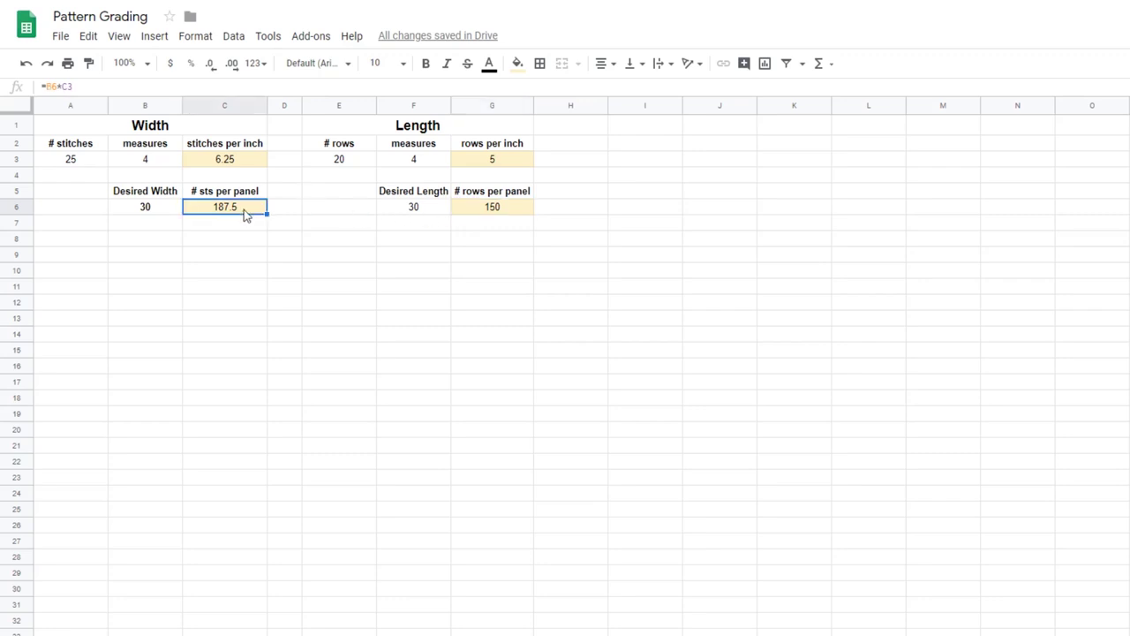
click(233, 166)
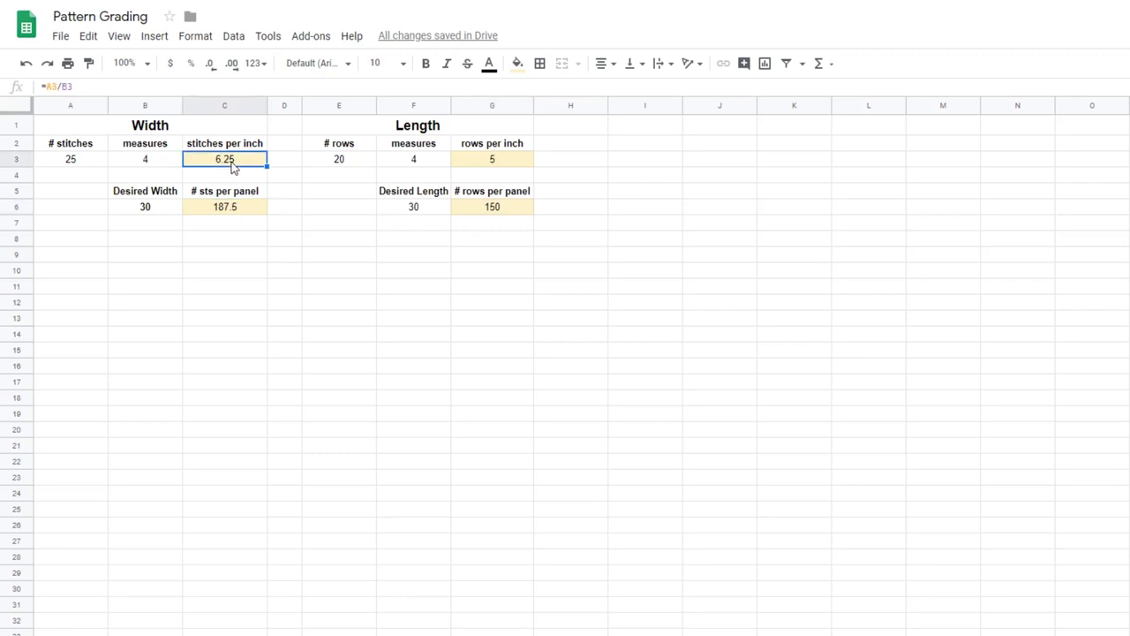
click(472, 163)
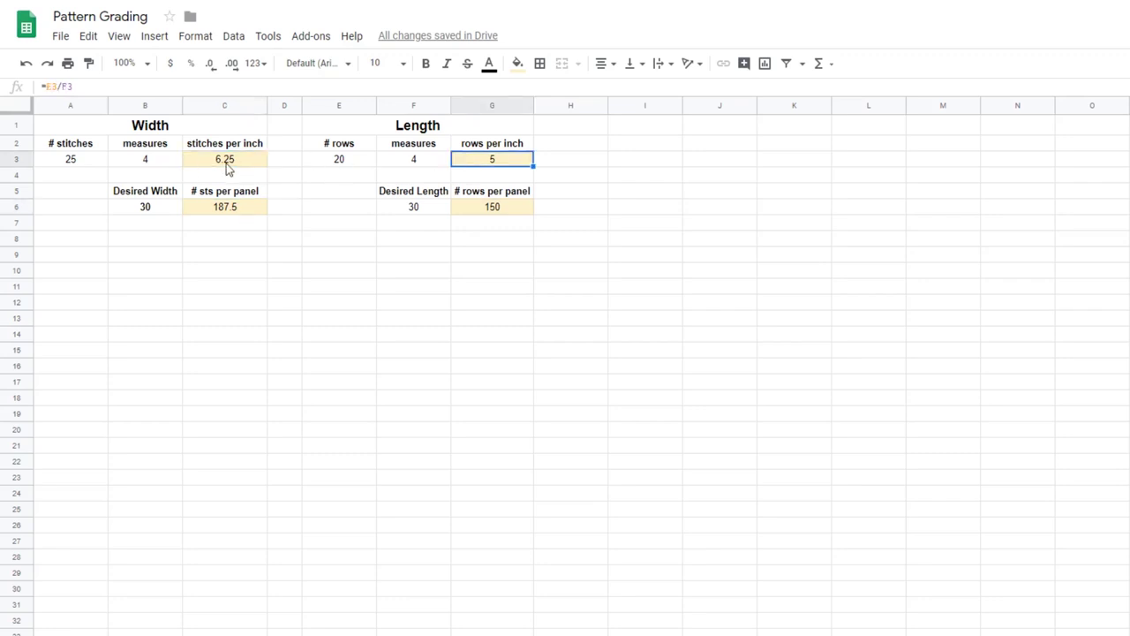
click(232, 212)
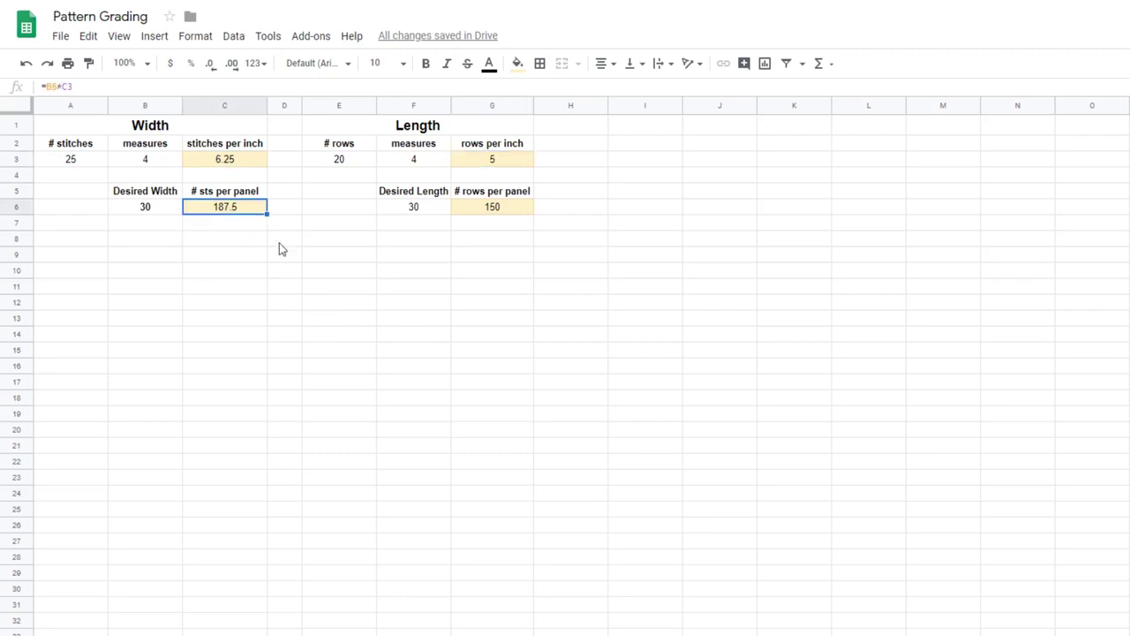
click(239, 162)
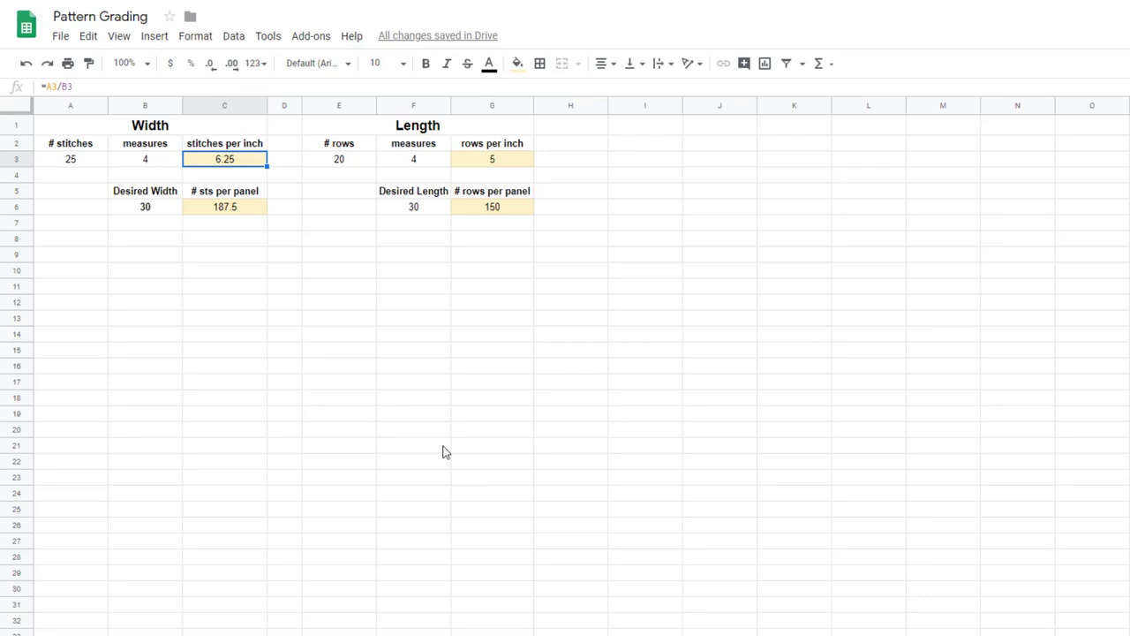
Clear the Length section's input values: desired length in F6, measurement in F3 and row count in E3
click(415, 212)
key(Delete)
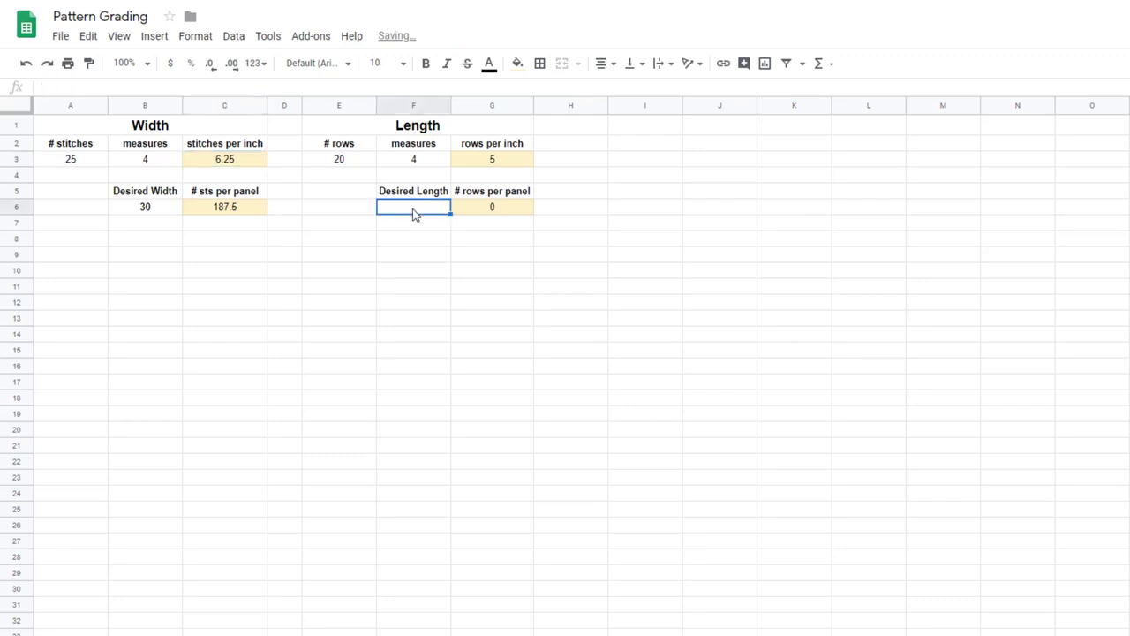
click(428, 162)
key(Delete)
click(343, 163)
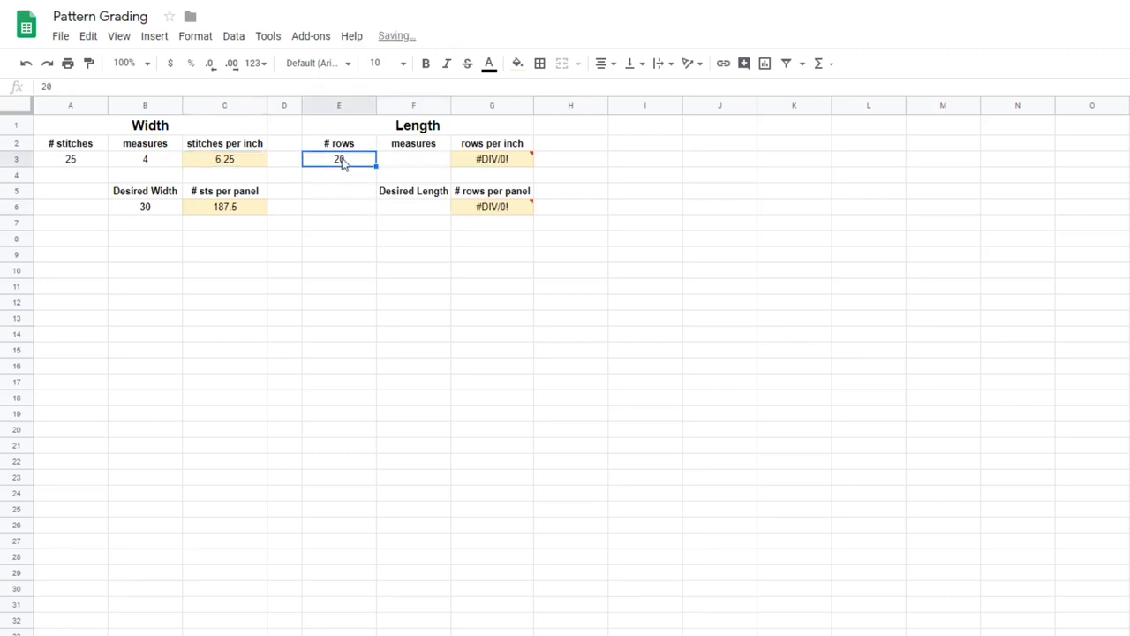
key(Delete)
Clear the Width section's input values: desired width in B6, measurement in B3 and stitch count in A3
click(145, 210)
key(Delete)
click(145, 162)
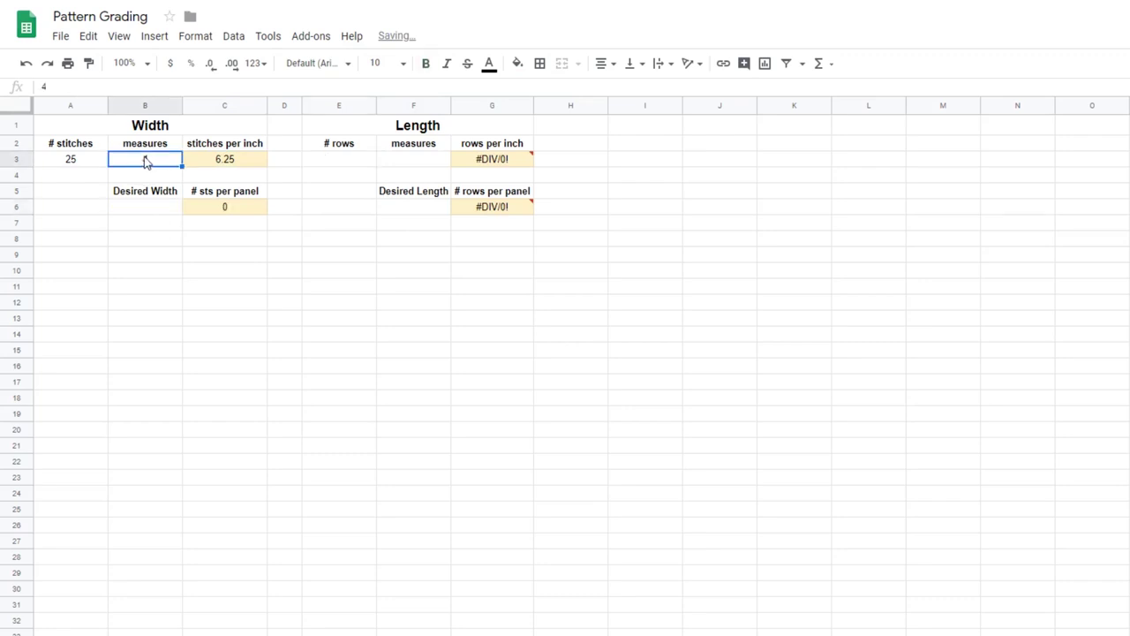
key(Delete)
click(73, 162)
key(Delete)
Check the yellow formula cells C3, C6, G3 and G6 with the input cells empty
click(248, 164)
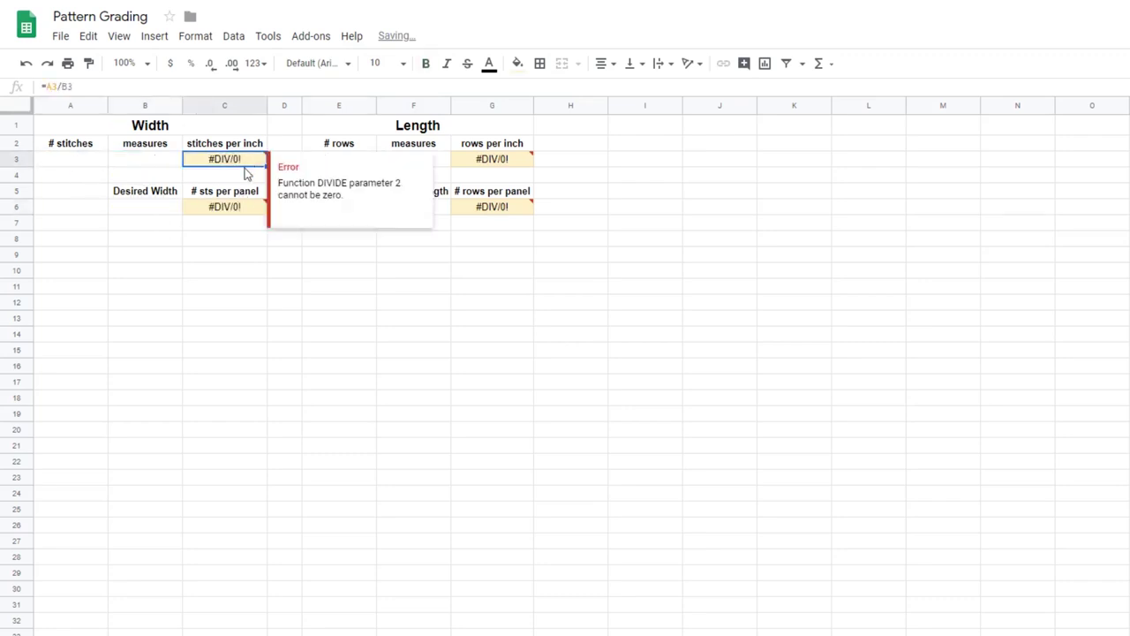
click(248, 210)
click(466, 163)
click(480, 212)
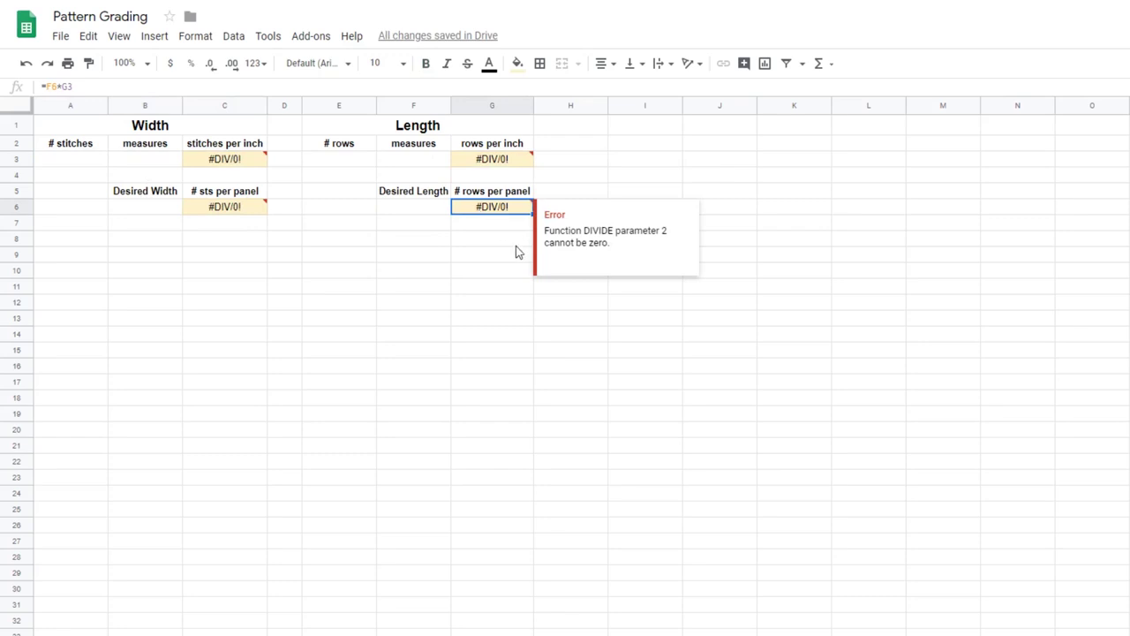